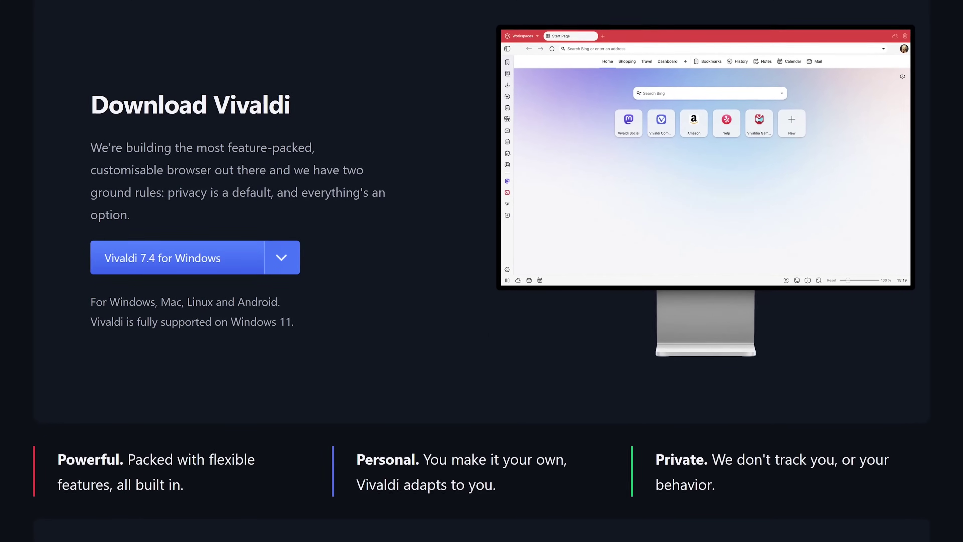
Add a speed dial for techmeme.com titled TechMeme and delete the reddit.com dial
scroll(481, 271, "down", 10)
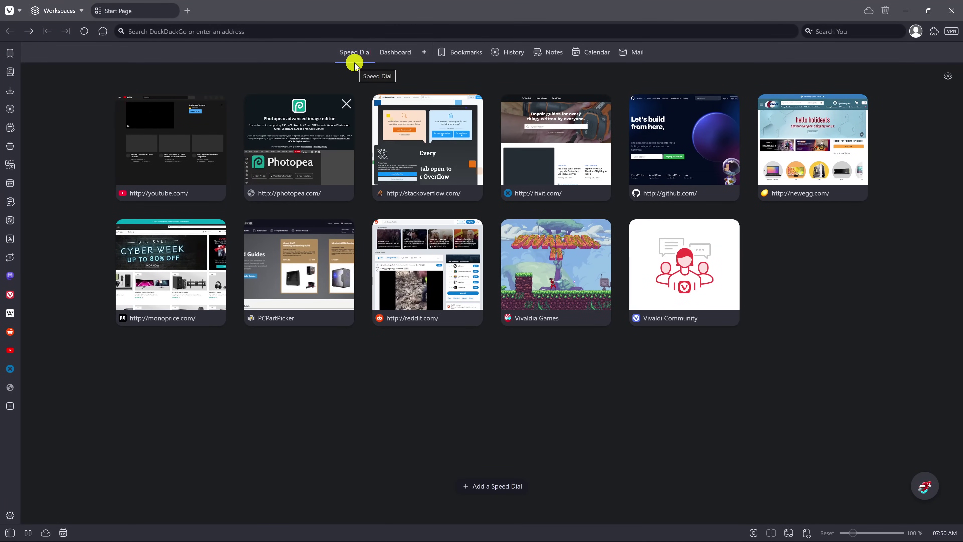
left_click(469, 489)
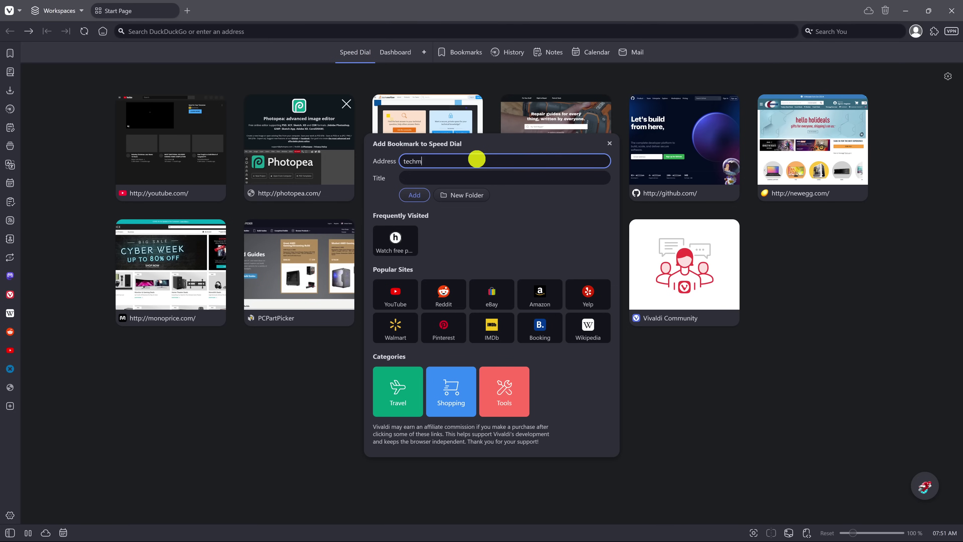
type("techmeme.com")
key("Tab")
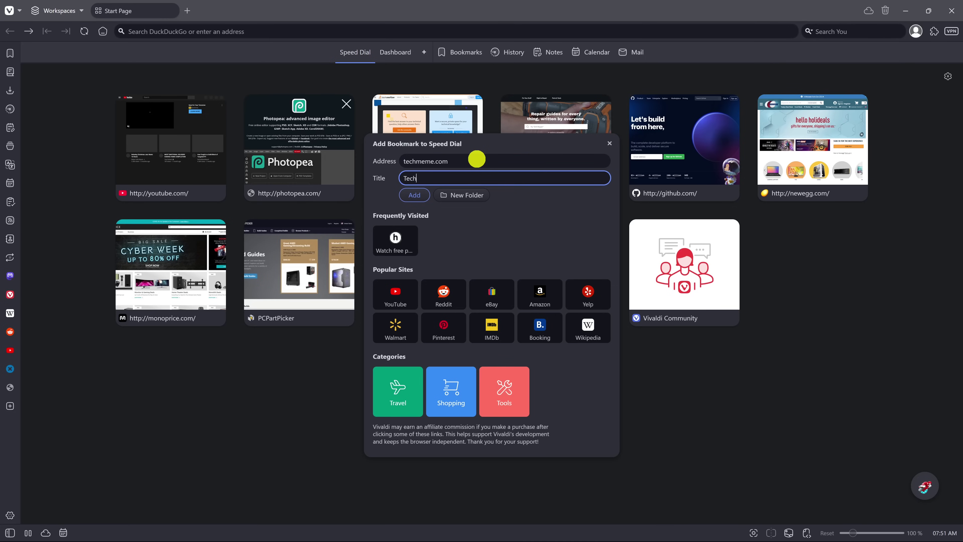
left_click(415, 195)
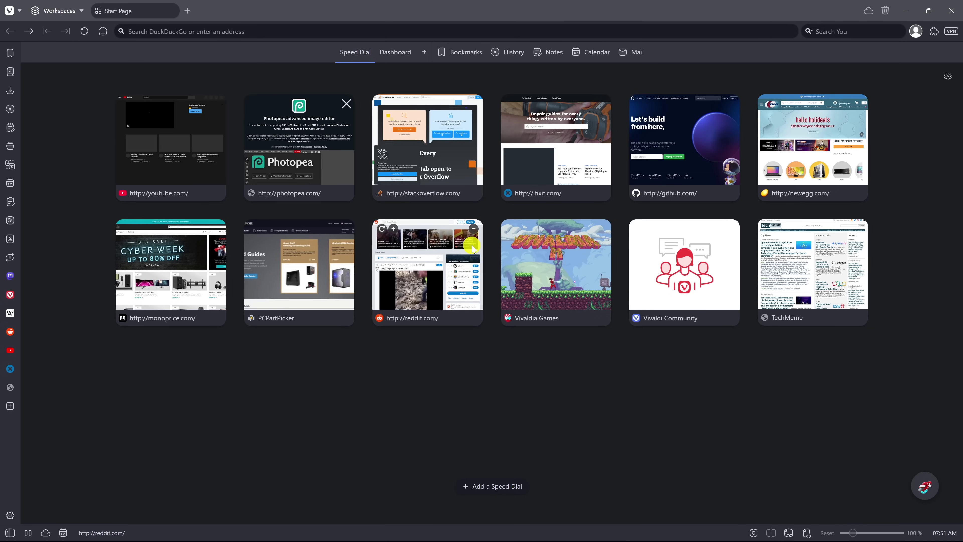
left_click(474, 231)
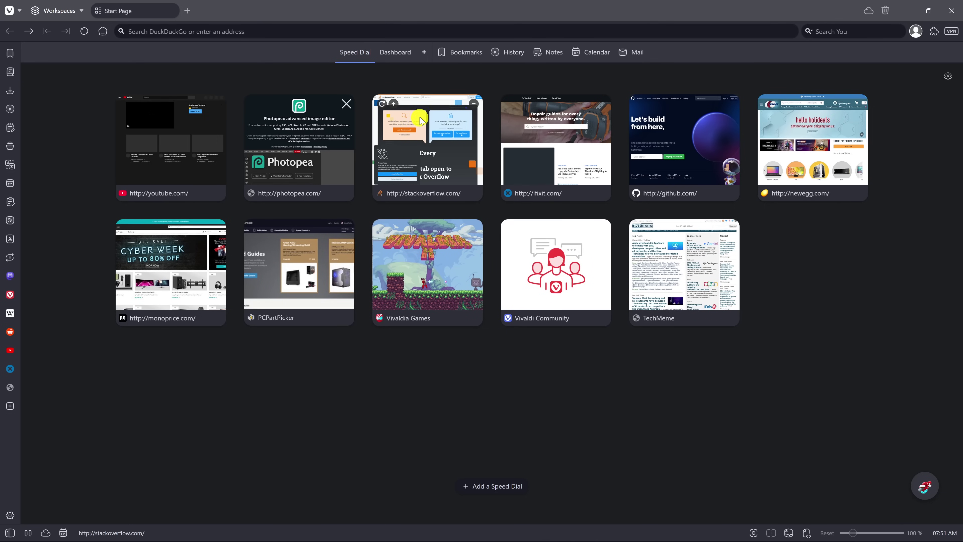
Switch the start page to the Dashboard and add the Currency widget
left_click(401, 56)
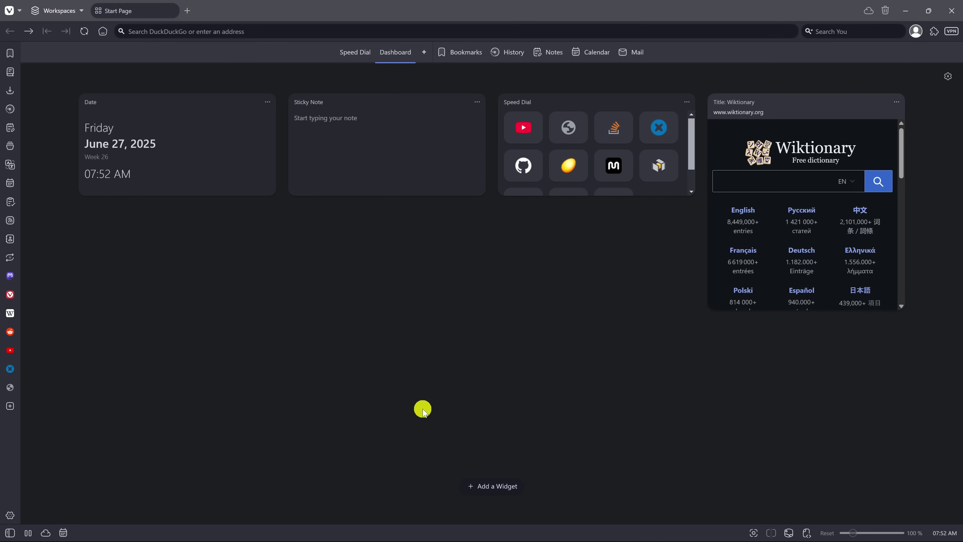
left_click(473, 487)
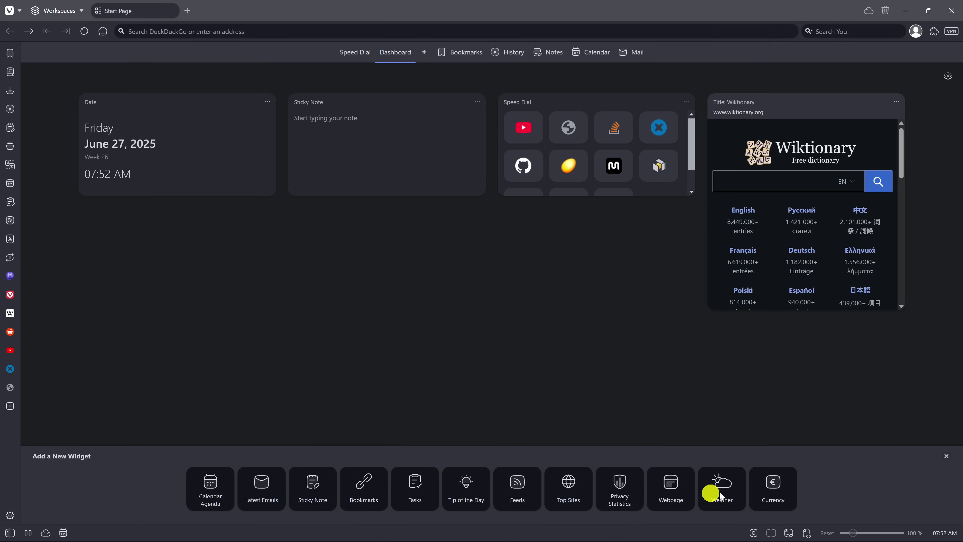
left_click(771, 495)
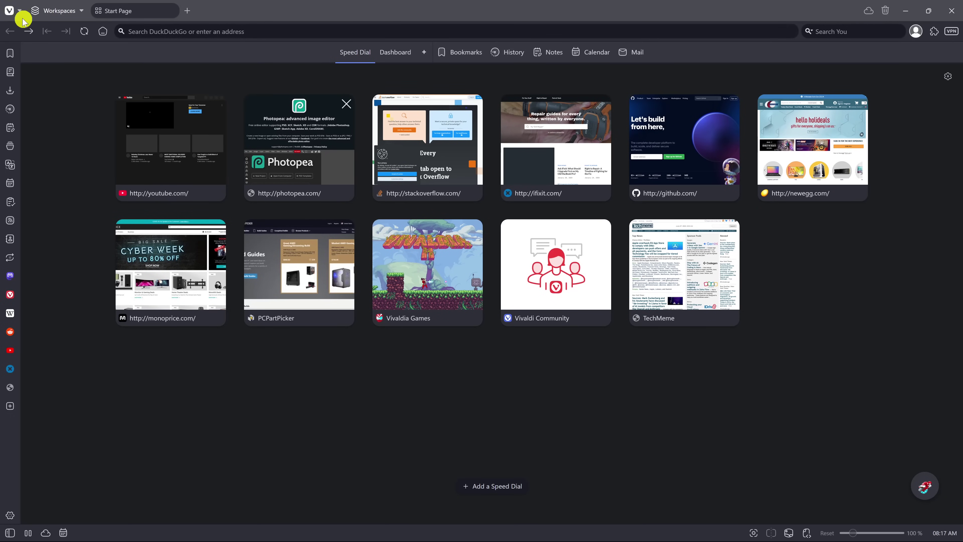
In Privacy and Security settings, set Tracker and Ad Blocking to Block Trackers
left_click(20, 11)
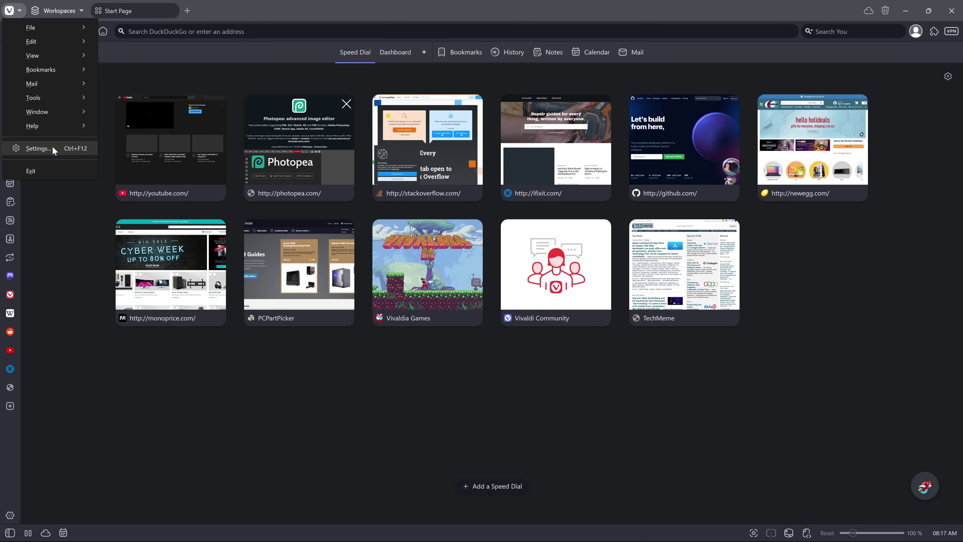
left_click(38, 148)
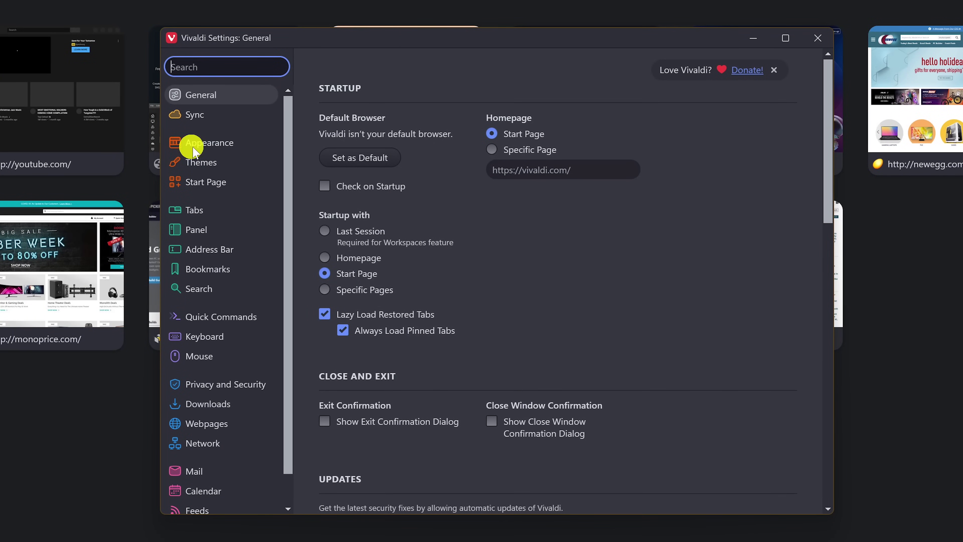
left_click(243, 390)
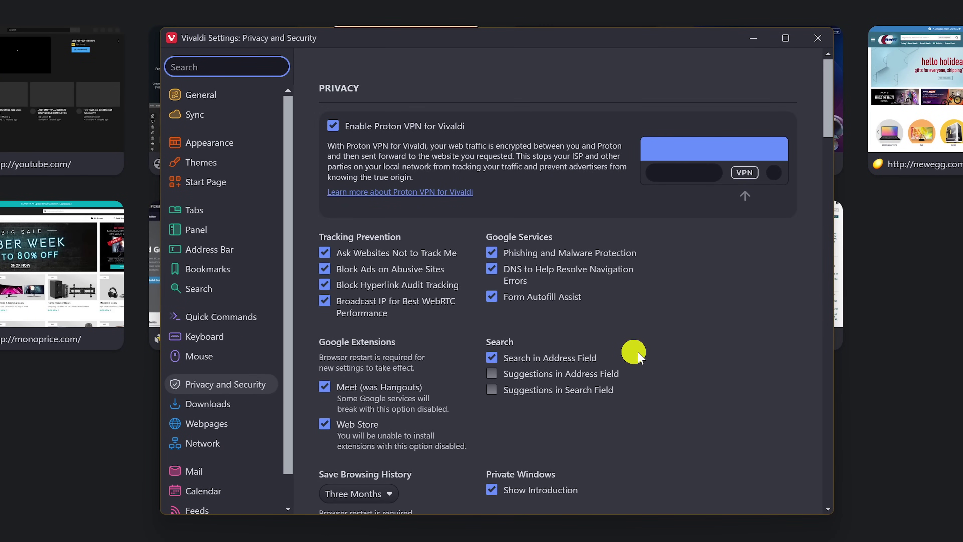
scroll(641, 349, "down", 12)
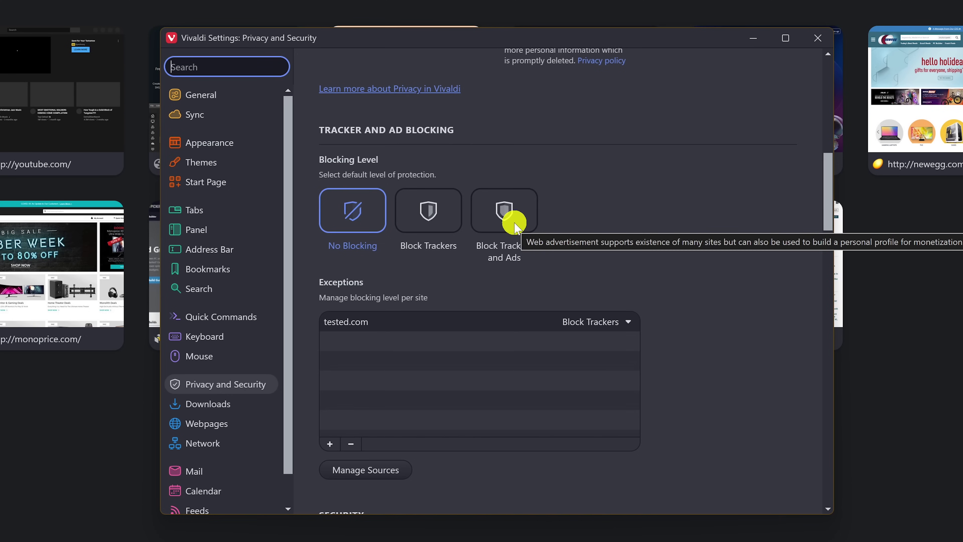
left_click(429, 225)
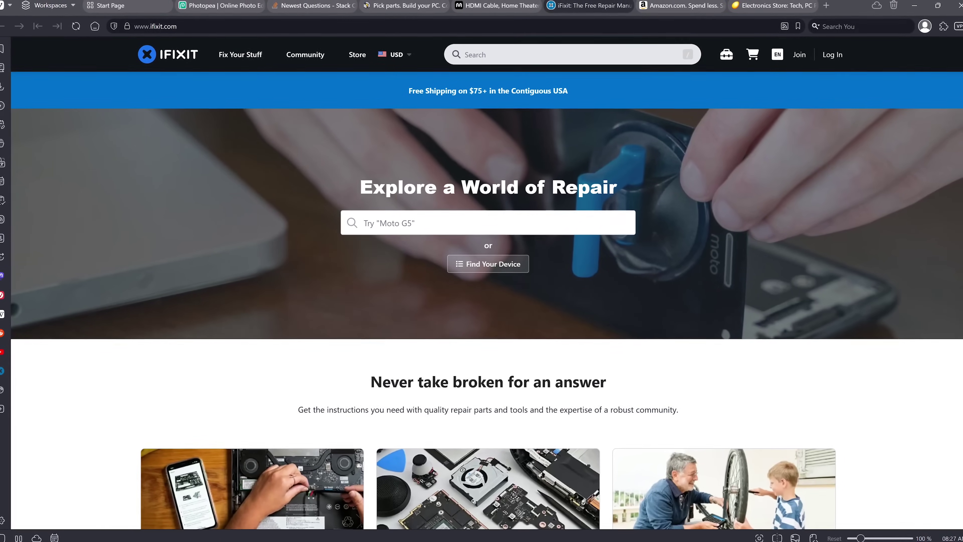
Stack the Newegg tab together with the Monoprice HDMI Cable shopping tabs
left_click(500, 8)
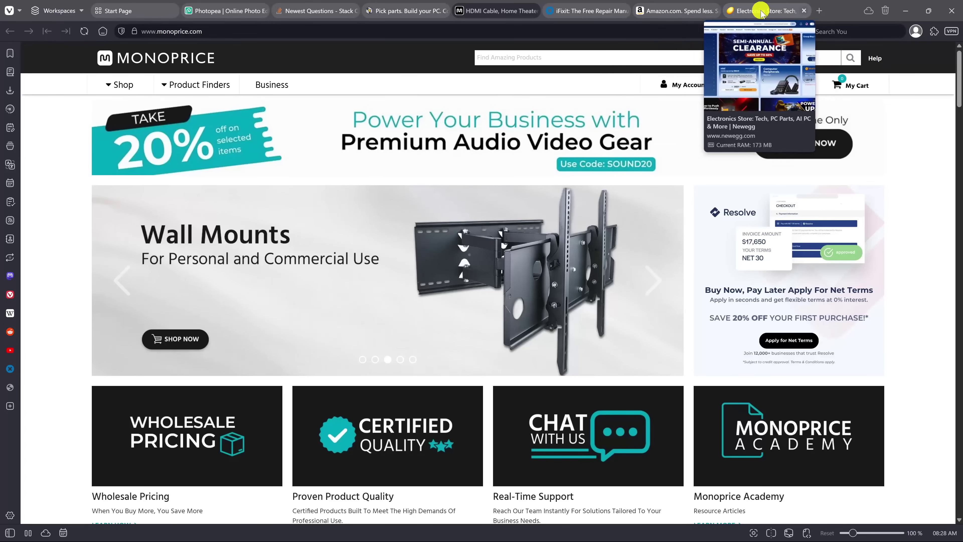
left_click(763, 10)
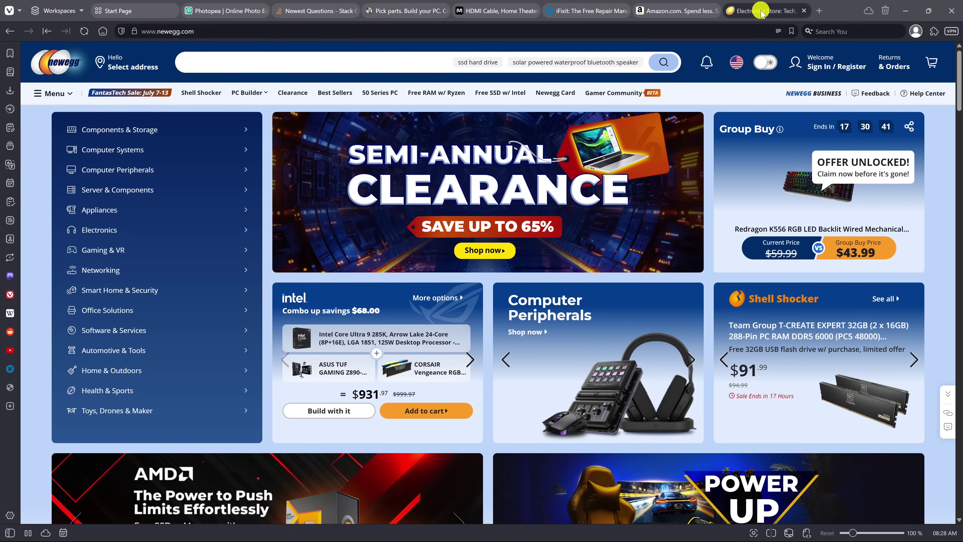
left_click_drag(760, 13, 442, 17)
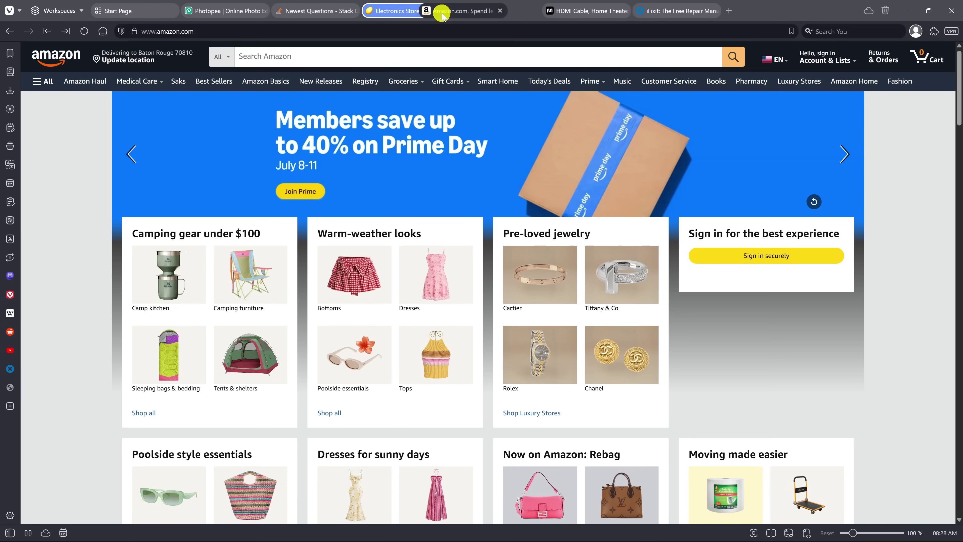
Unstack the HDMI Cable tab stack back into separate tabs
left_click(441, 17)
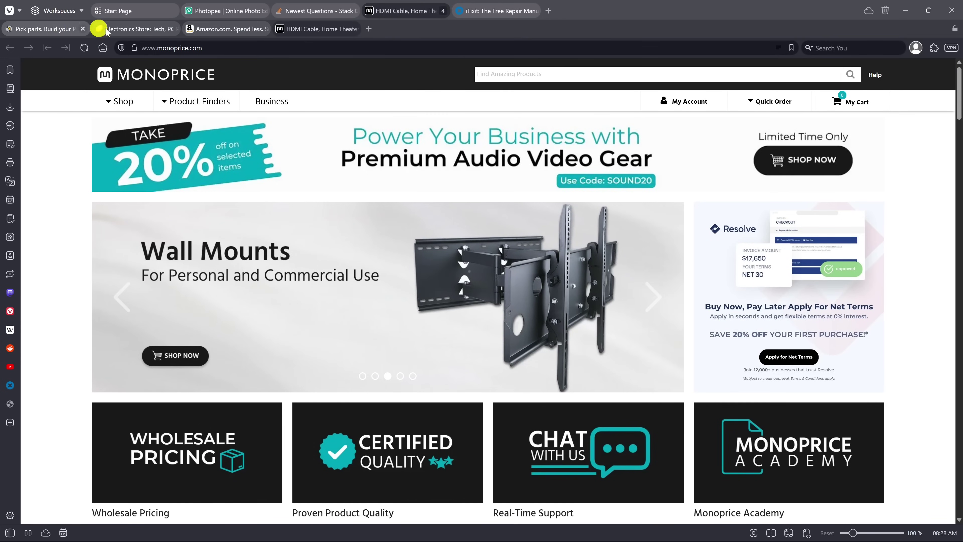
right_click(425, 17)
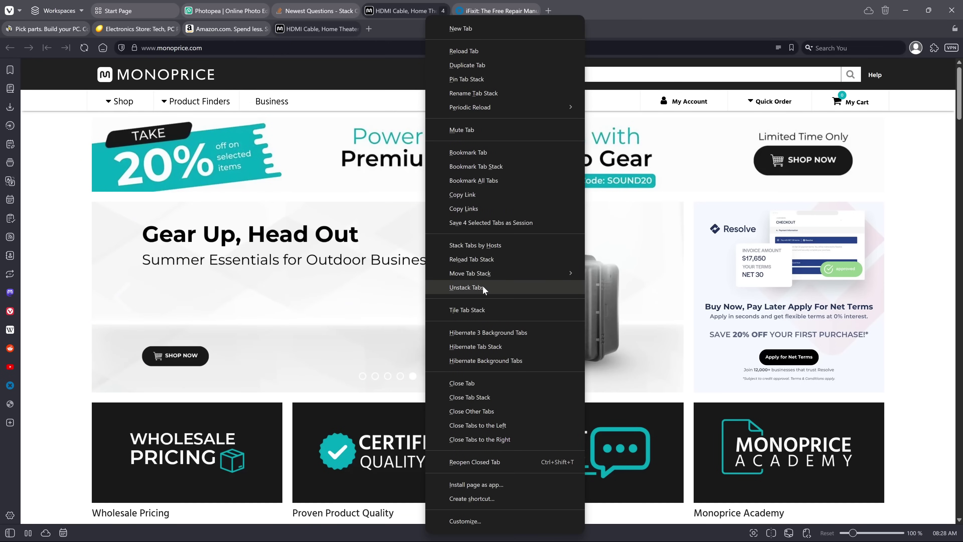
left_click(467, 288)
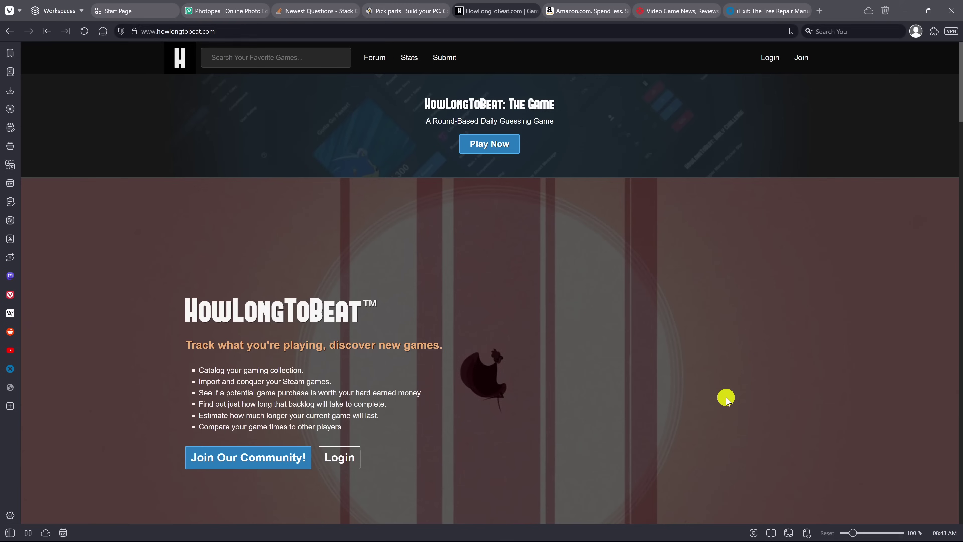
Tile the HowLongToBeat and iFixit tabs side by side with Page Tiling
left_click(773, 533)
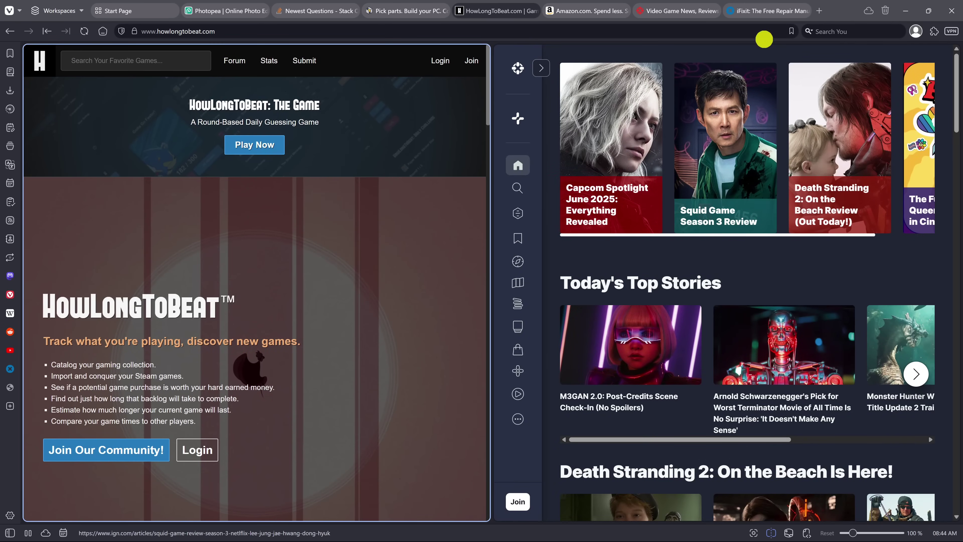
left_click(763, 11)
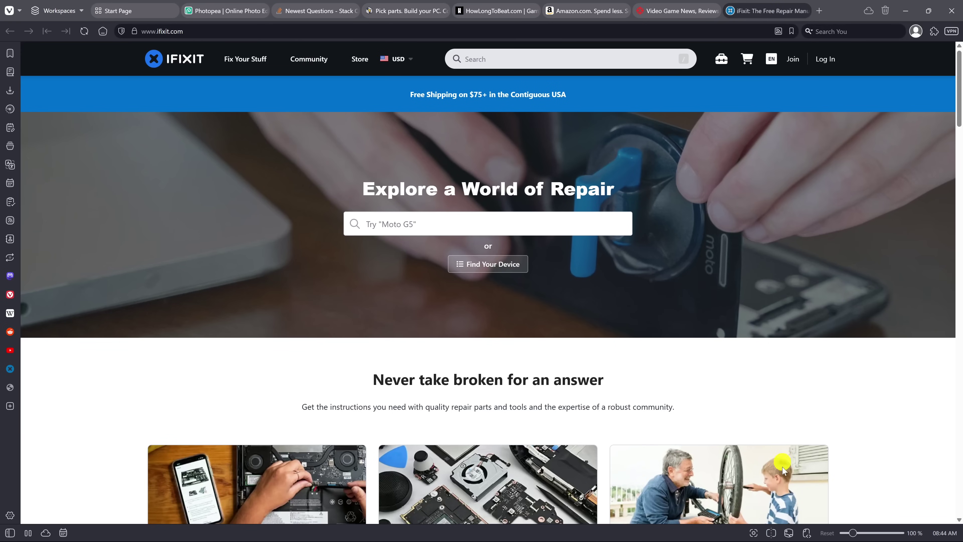
left_click(769, 533)
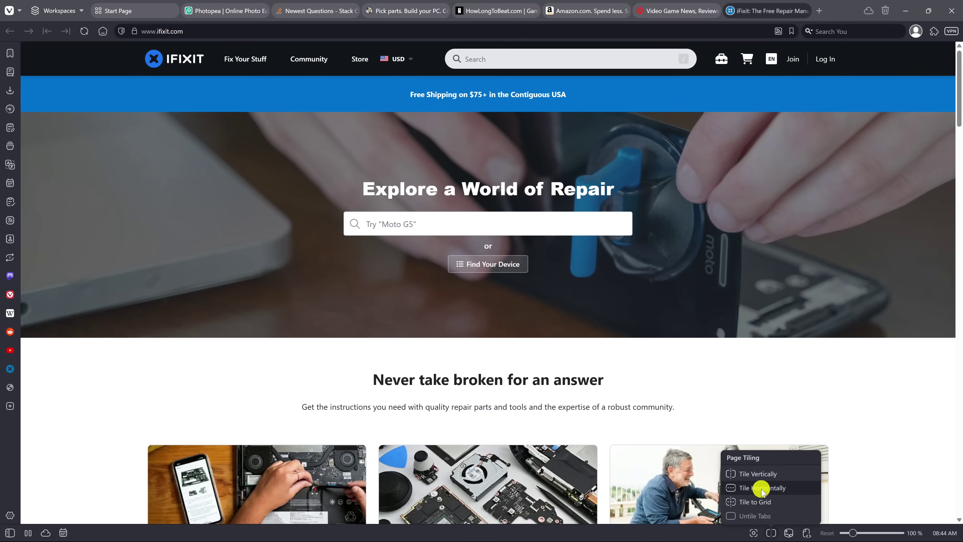
left_click(760, 479)
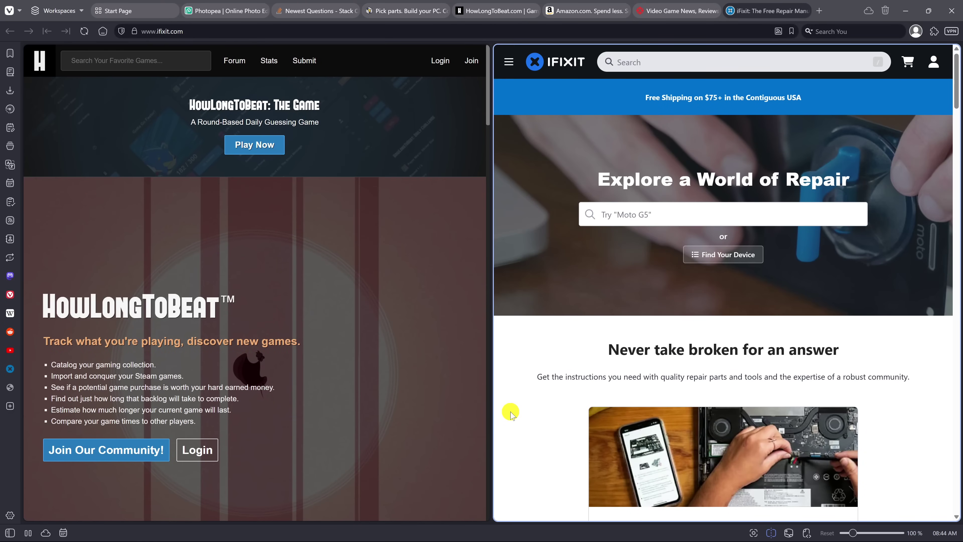
Widen the split between the tiled pages, then untile back to a single view
left_click_drag(489, 410, 597, 429)
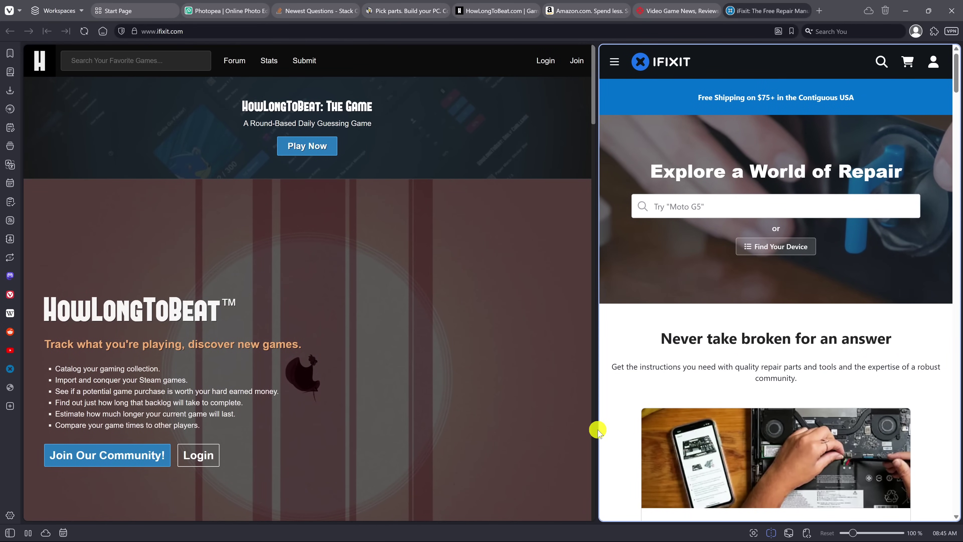
left_click(771, 533)
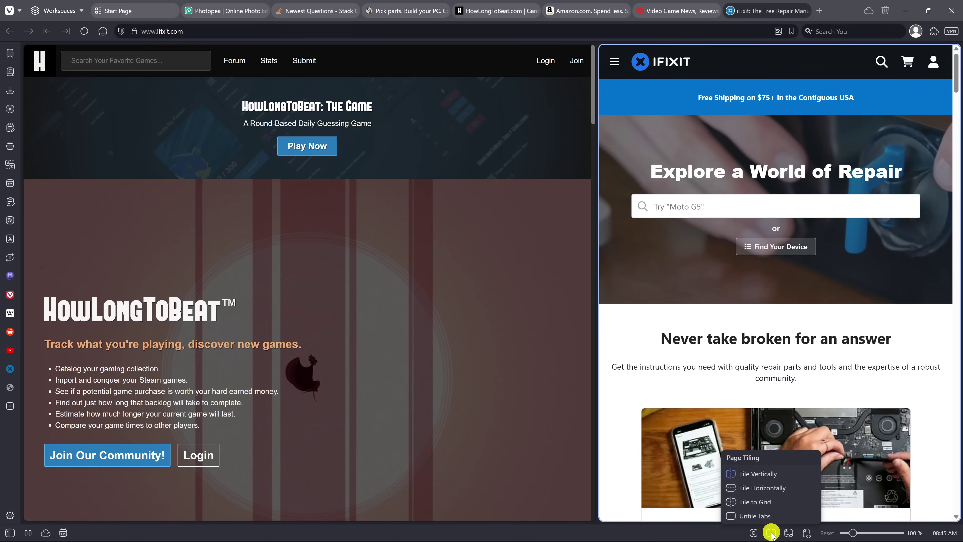
left_click(766, 519)
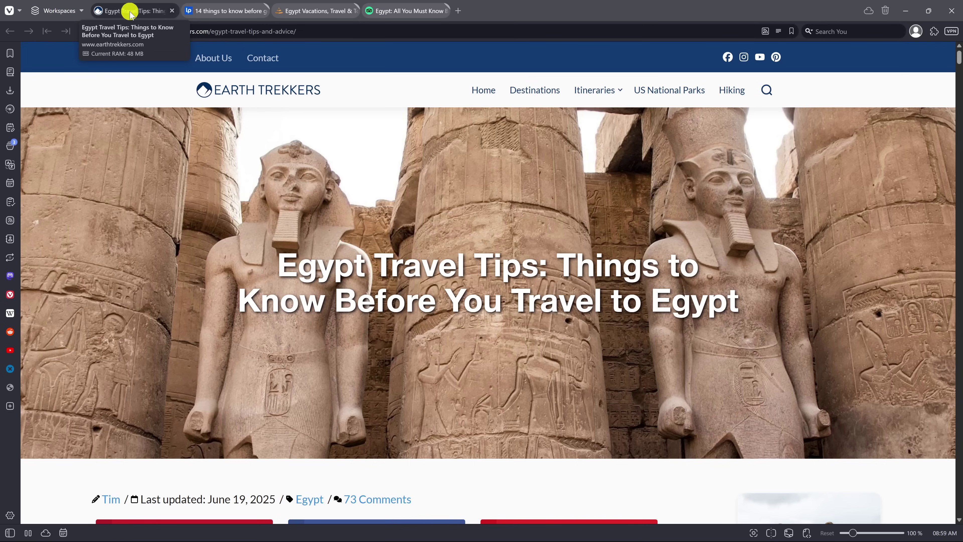
Select the four Egypt tabs and save them as the session 'Travel to Egypt'
left_click(131, 15)
left_click(215, 15, "ctrl")
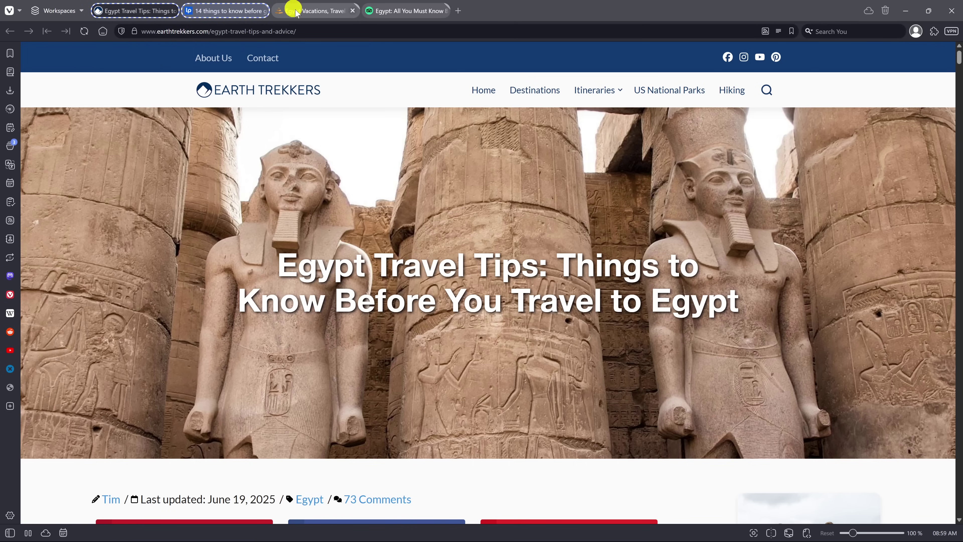
left_click(330, 14, "ctrl")
left_click(398, 13, "ctrl")
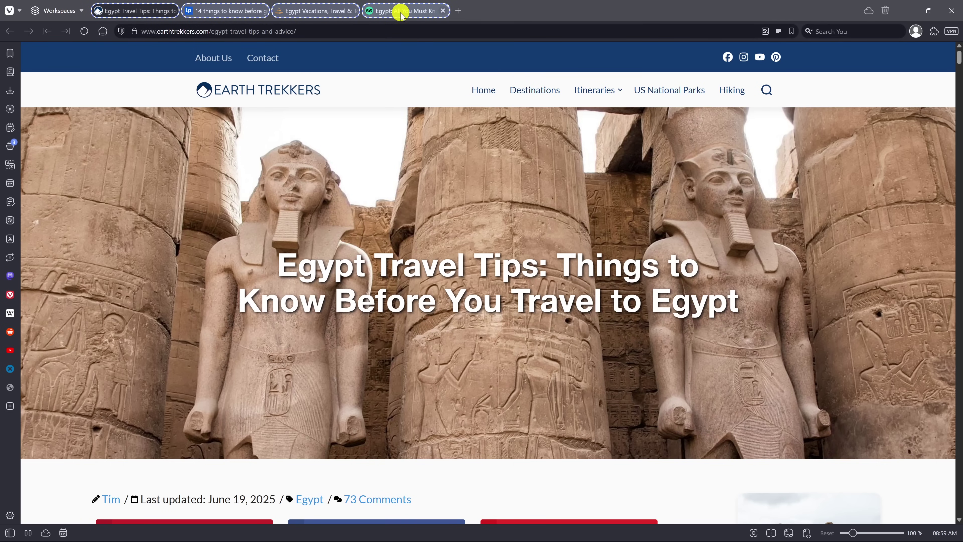
right_click(401, 15)
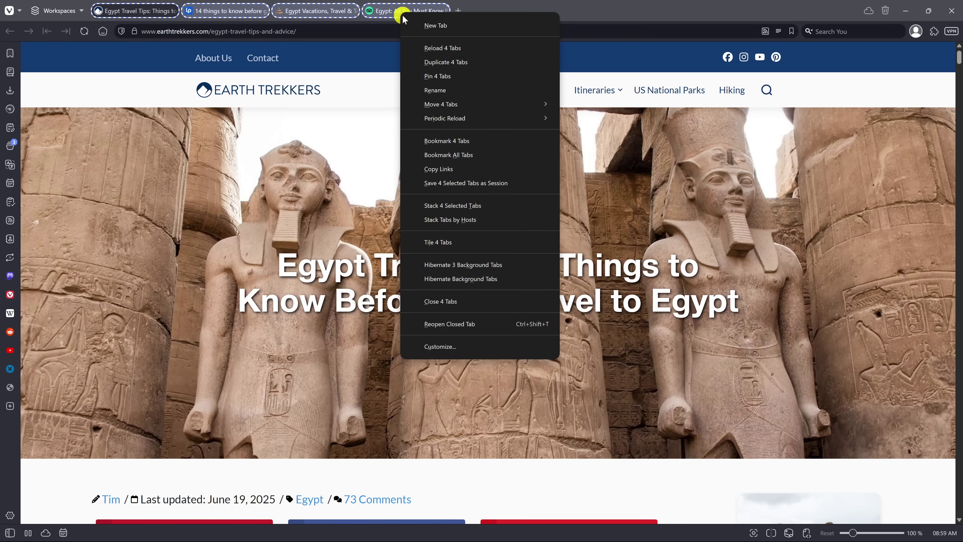
left_click(480, 183)
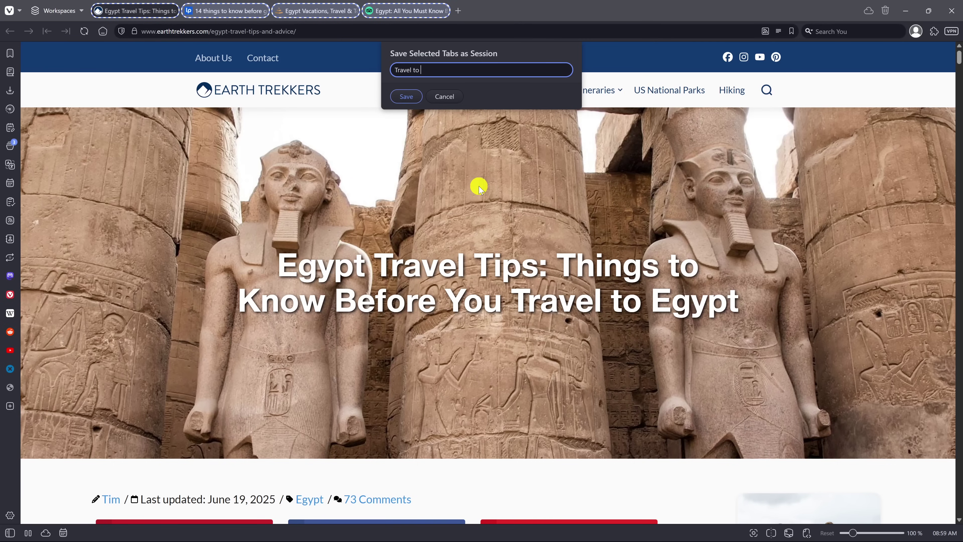
type("Travel to Egypt")
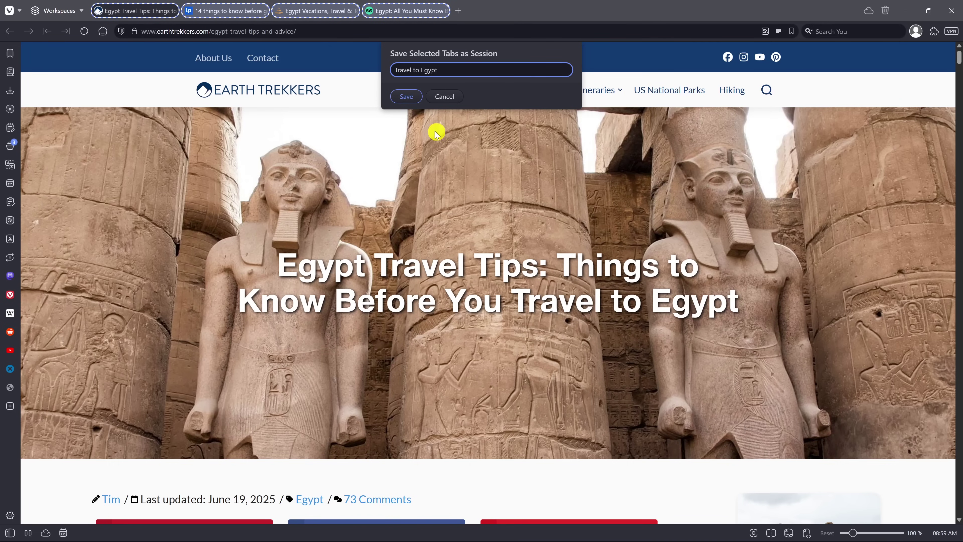
left_click(415, 99)
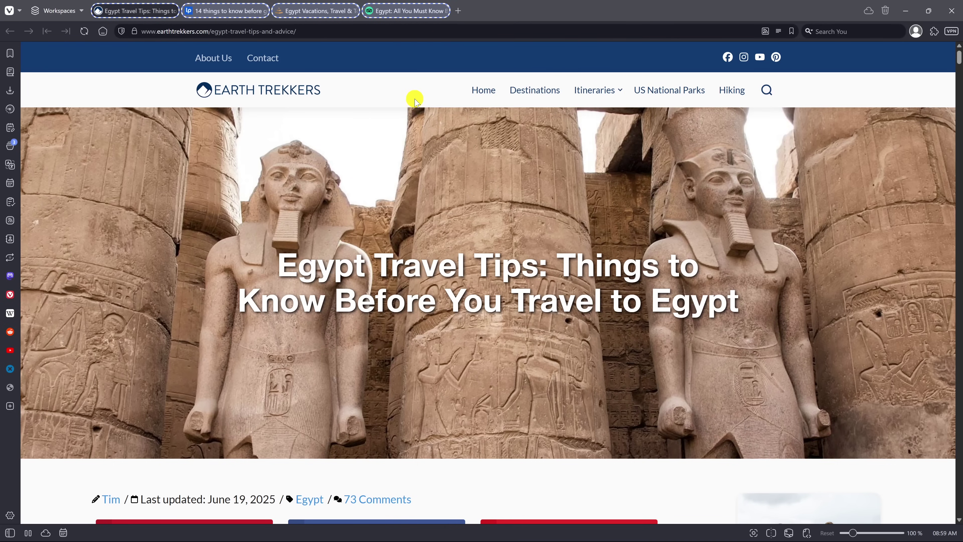
Close all four Egypt tabs
left_click(172, 10)
left_click(172, 10)
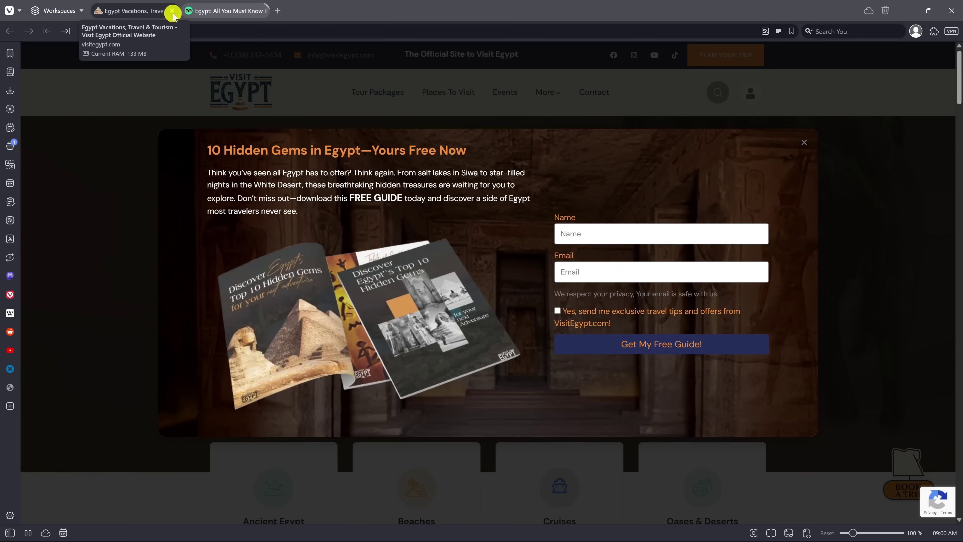
left_click(172, 11)
left_click(172, 11)
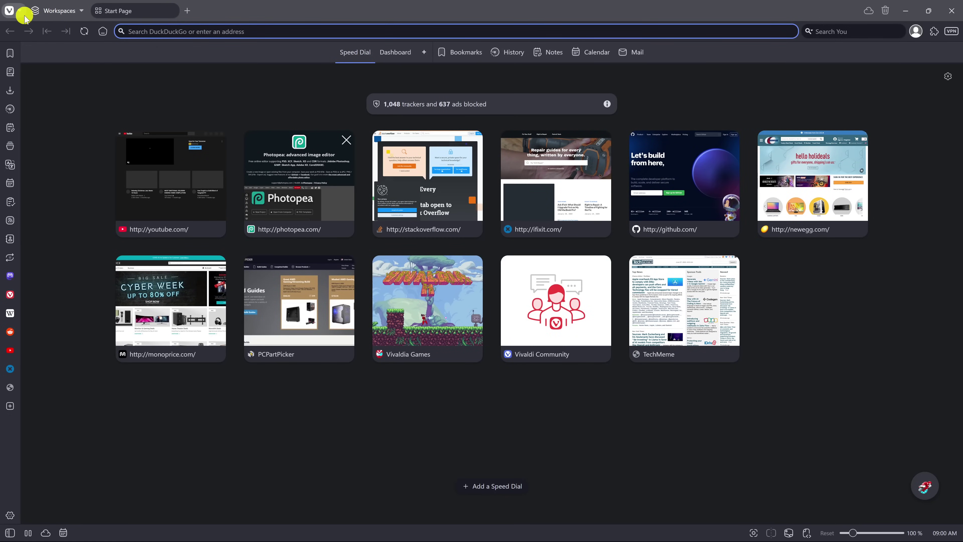
Open the saved sessions list from File > Open Saved Session
left_click(10, 11)
mouse_move(31, 33)
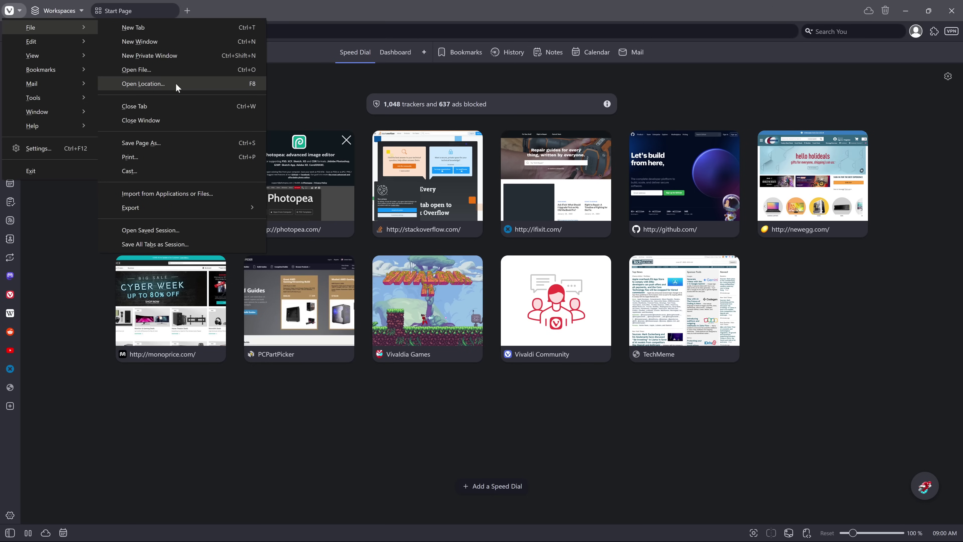
left_click(205, 232)
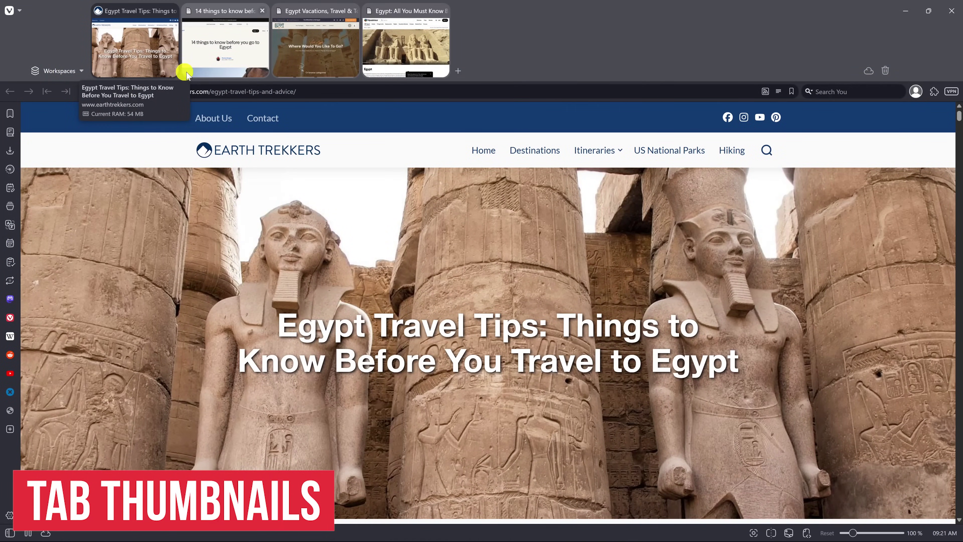
Toggle Show Tab Thumbnails off and on in Tab settings, then shorten the thumbnail strip
mouse_move(204, 71)
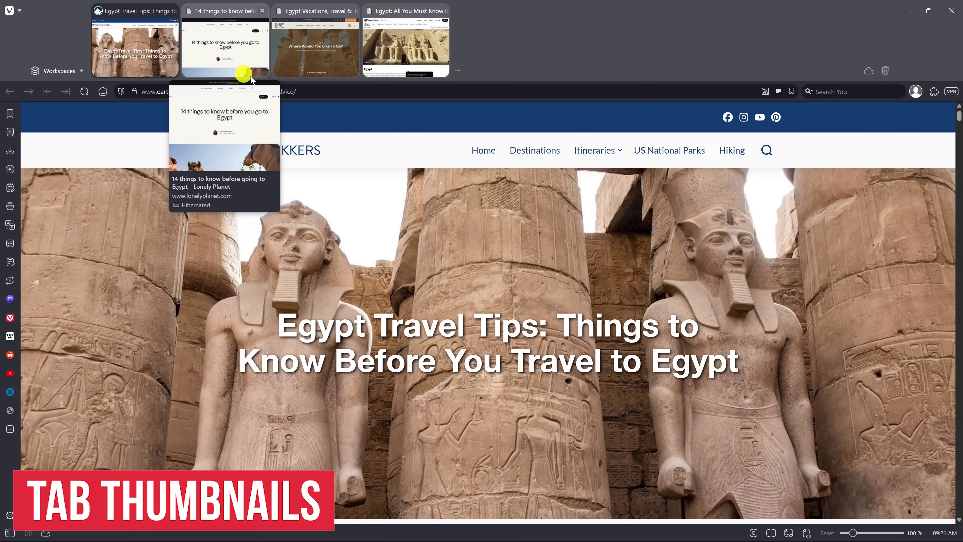
mouse_move(297, 75)
mouse_move(393, 71)
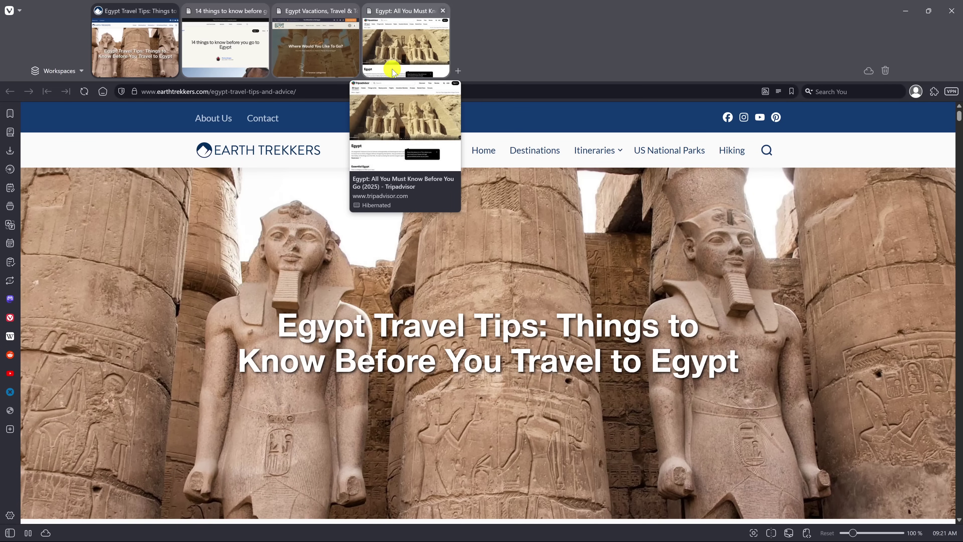
left_click(21, 12)
left_click(40, 146)
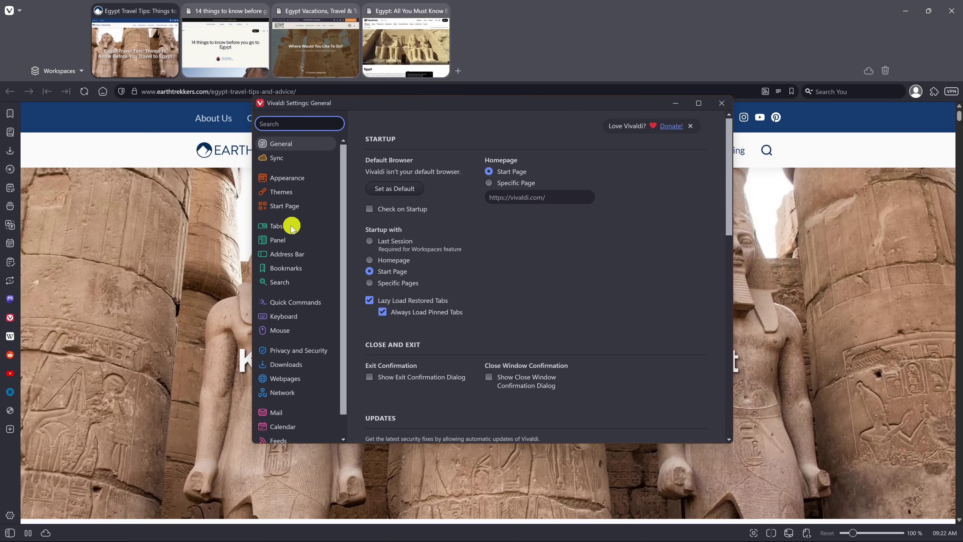
left_click(288, 226)
scroll(496, 256, "down", 5)
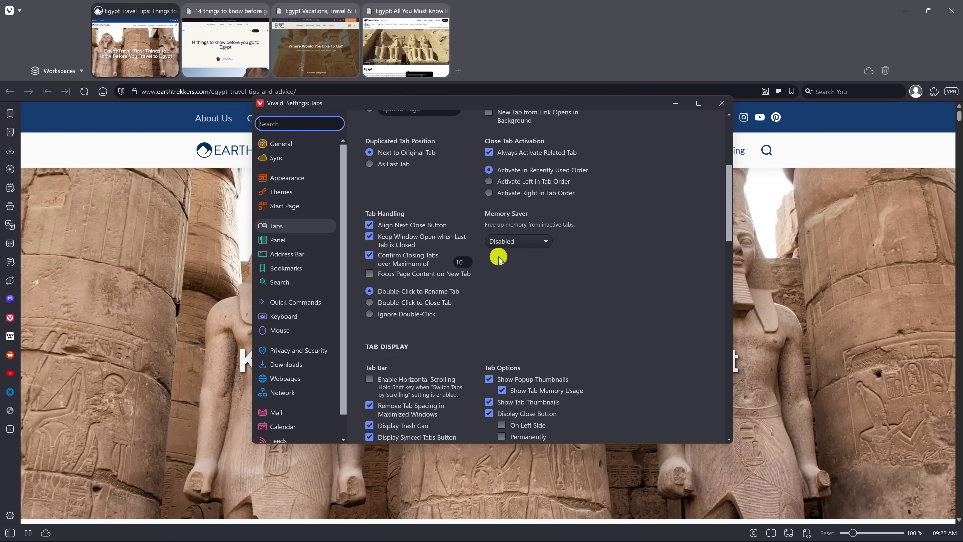
scroll(498, 258, "down", 3)
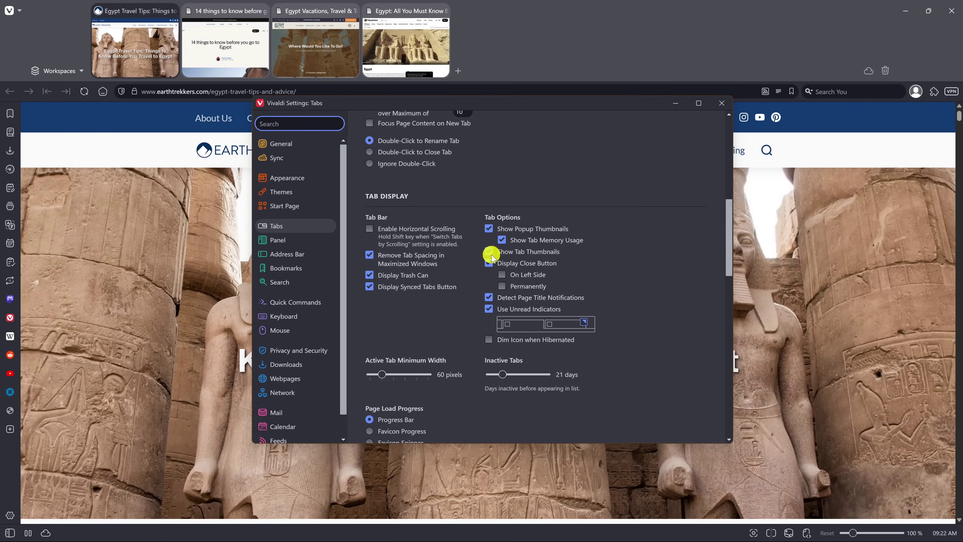
left_click(489, 252)
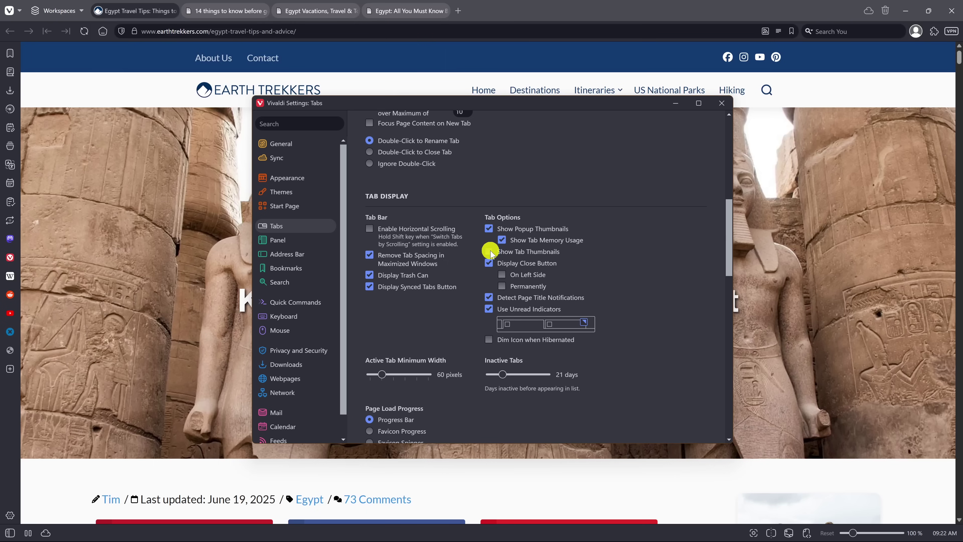
left_click(489, 251)
left_click(312, 81)
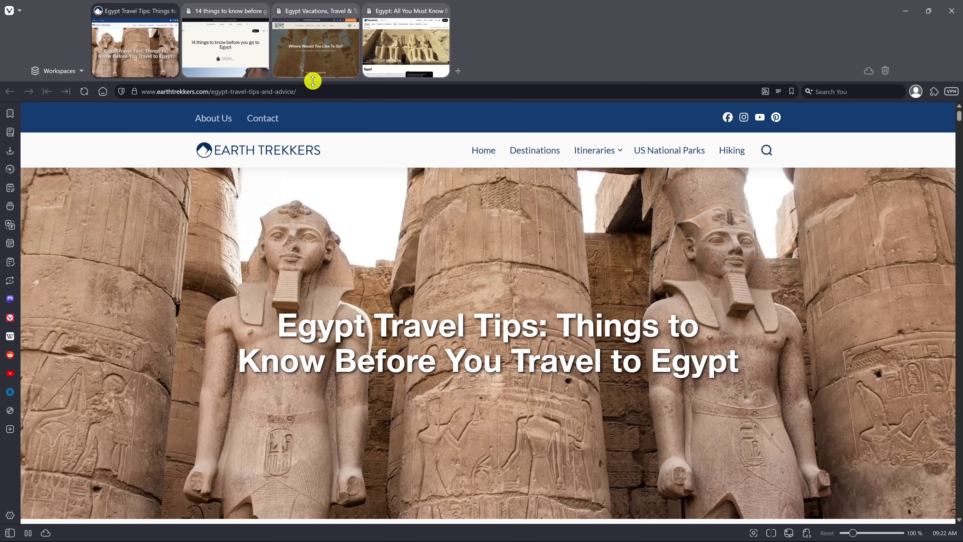
left_click_drag(311, 85, 301, 59)
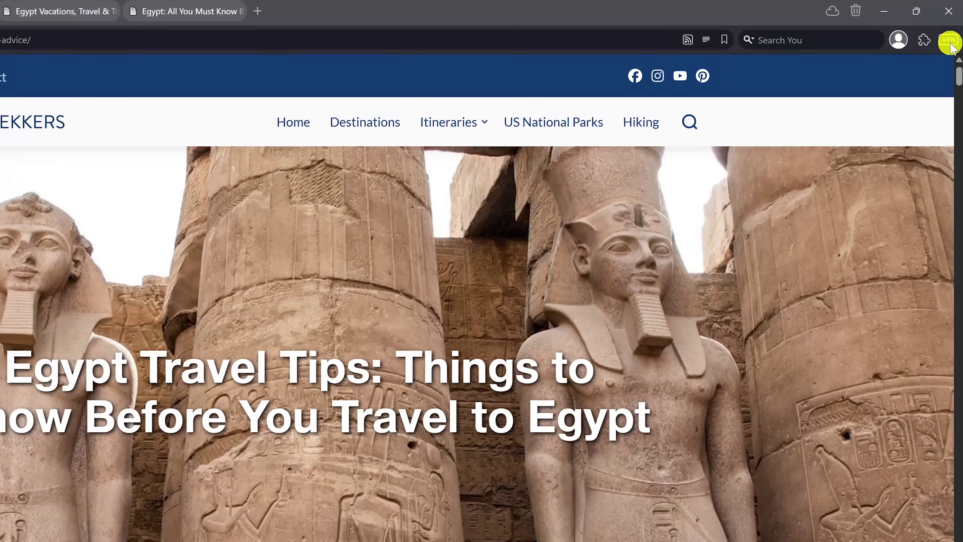
Connect to the fastest free Proton VPN server from the address-bar VPN button
left_click(950, 44)
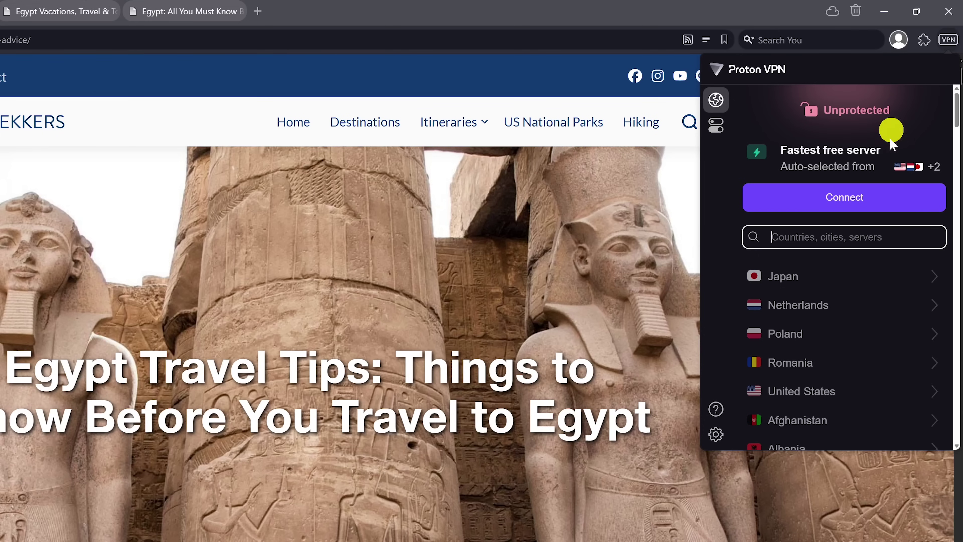
left_click(872, 200)
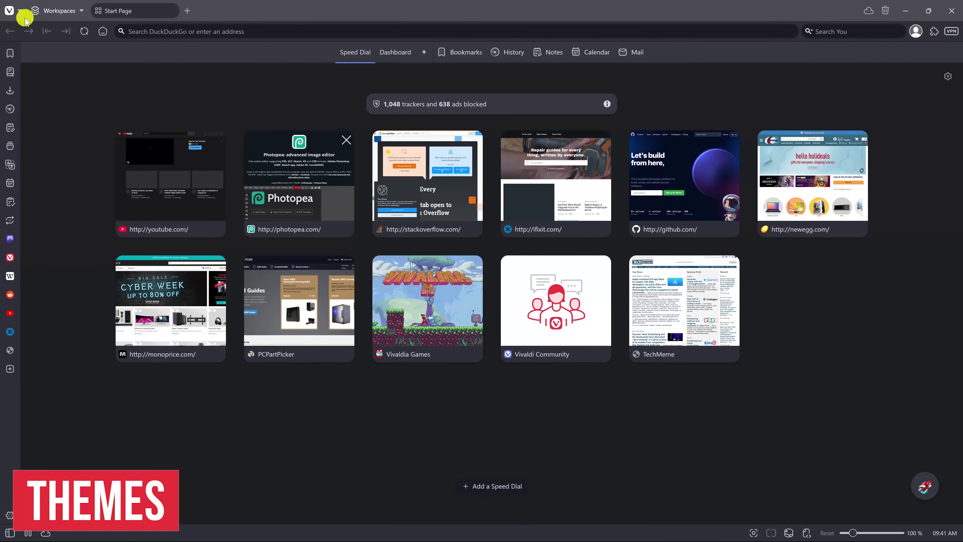
left_click(3, 7)
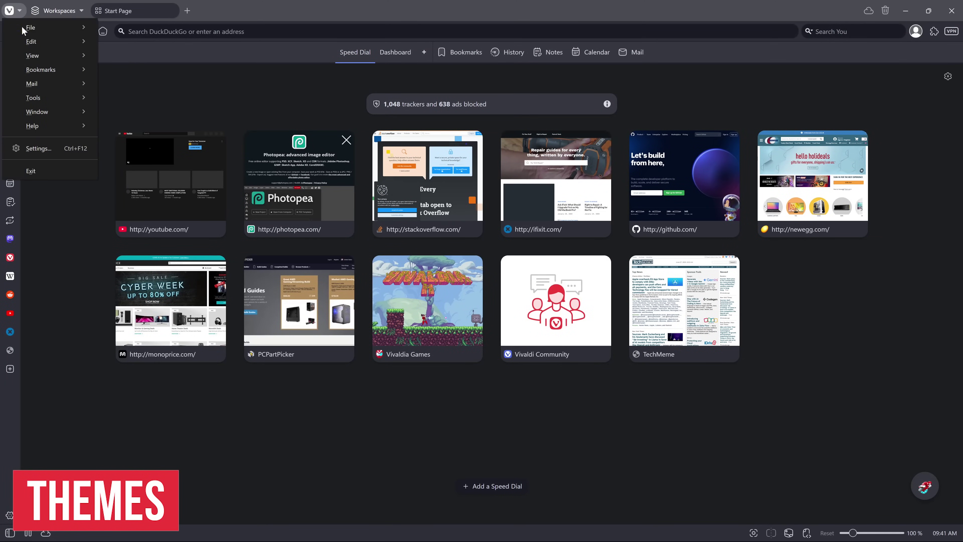
Apply the Beach theme from the Themes library in Appearance settings
left_click(45, 148)
left_click(286, 179)
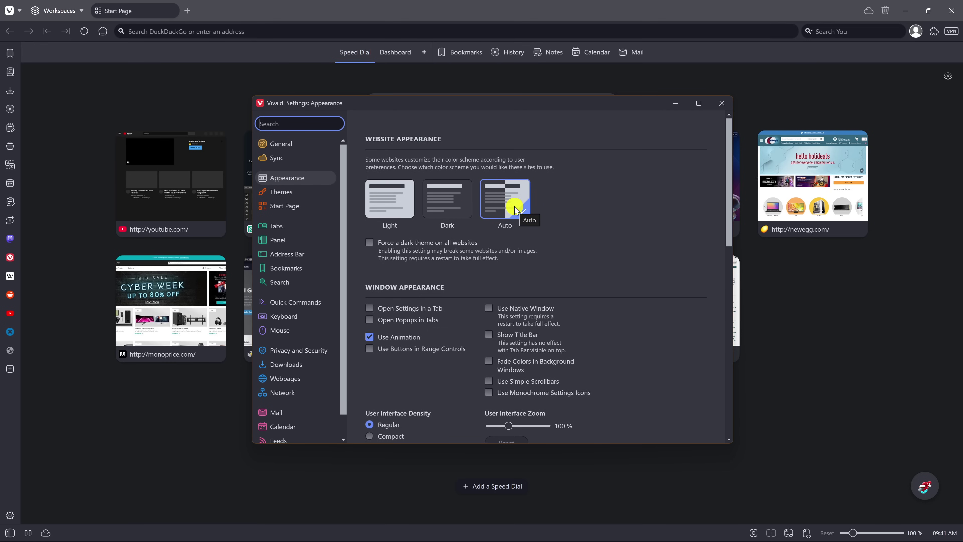
left_click(296, 193)
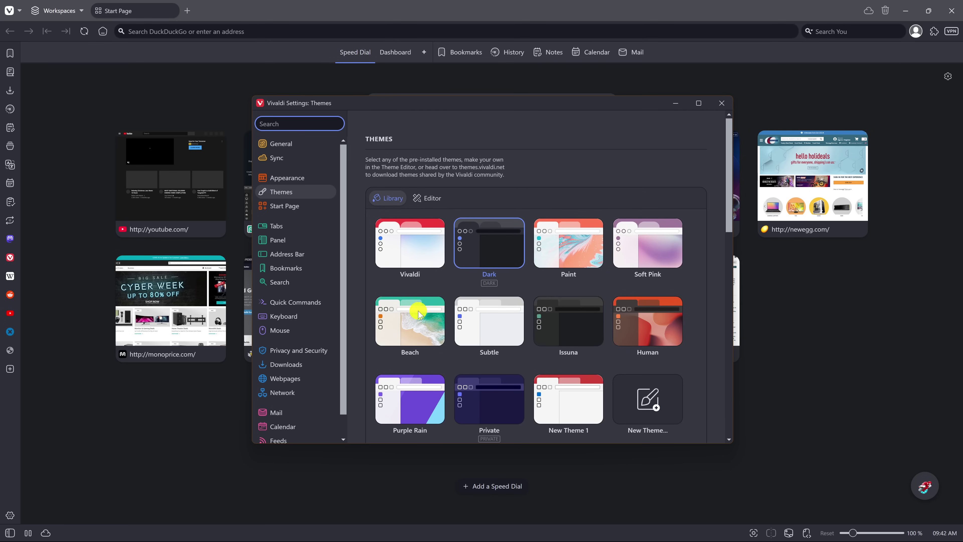
left_click(414, 328)
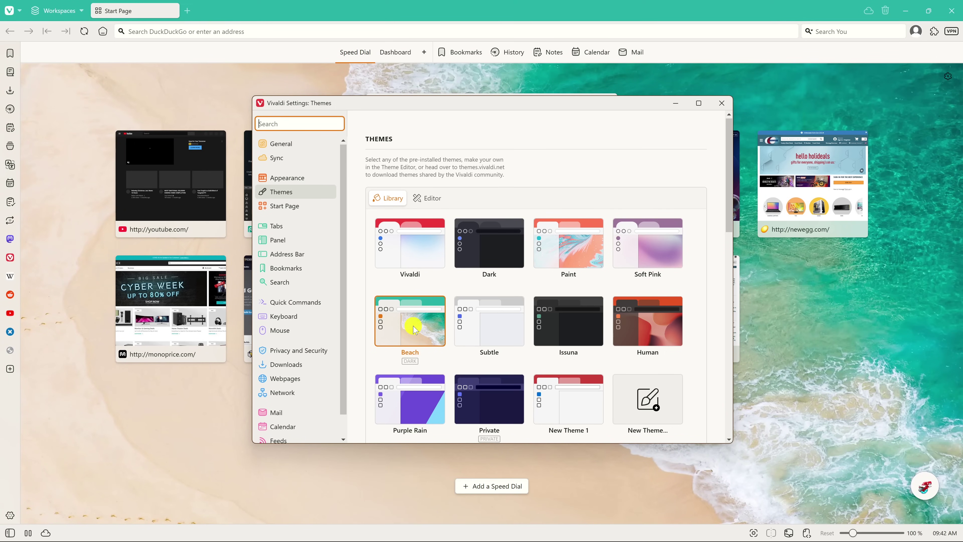
scroll(414, 329, "down", 3)
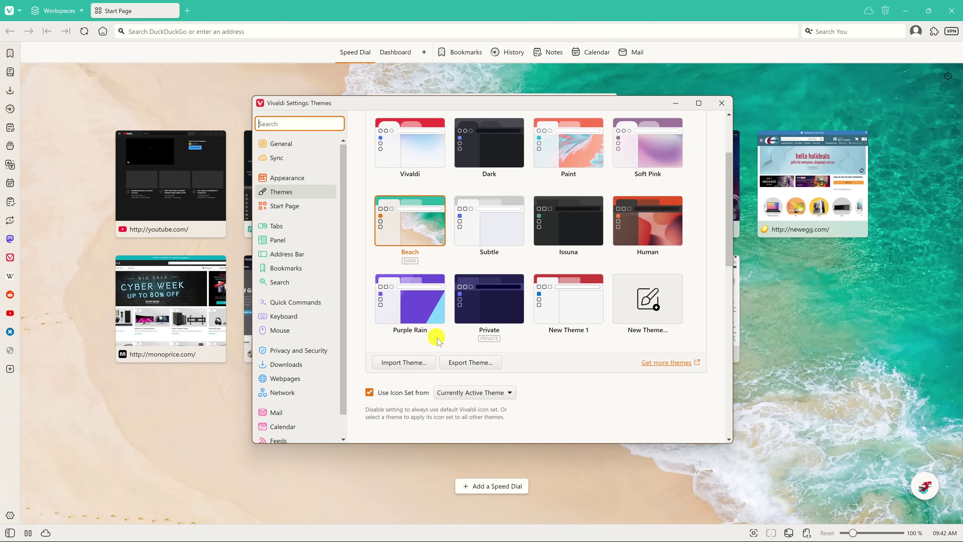
Browse all popular themes online and download the Dark Elegance theme
left_click(661, 364)
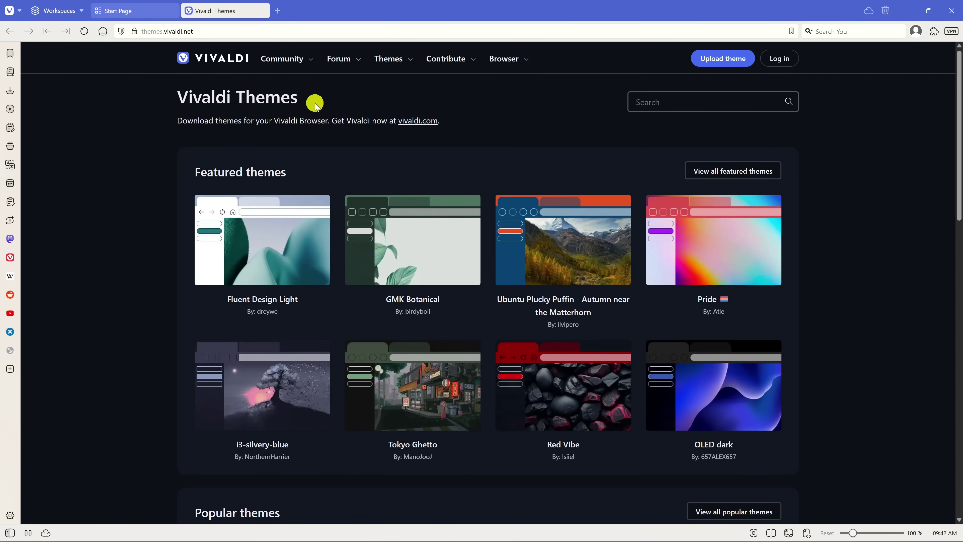
scroll(315, 105, "down", 10)
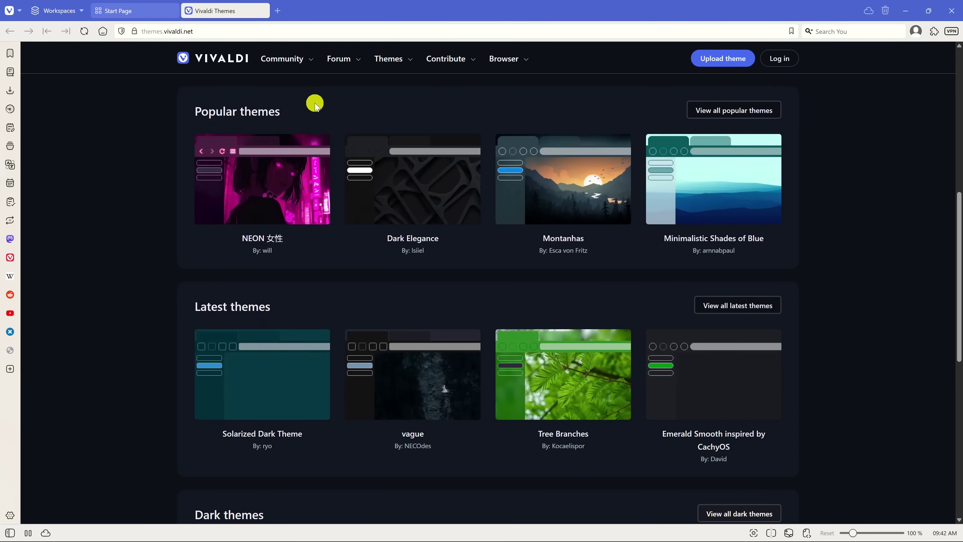
left_click(731, 111)
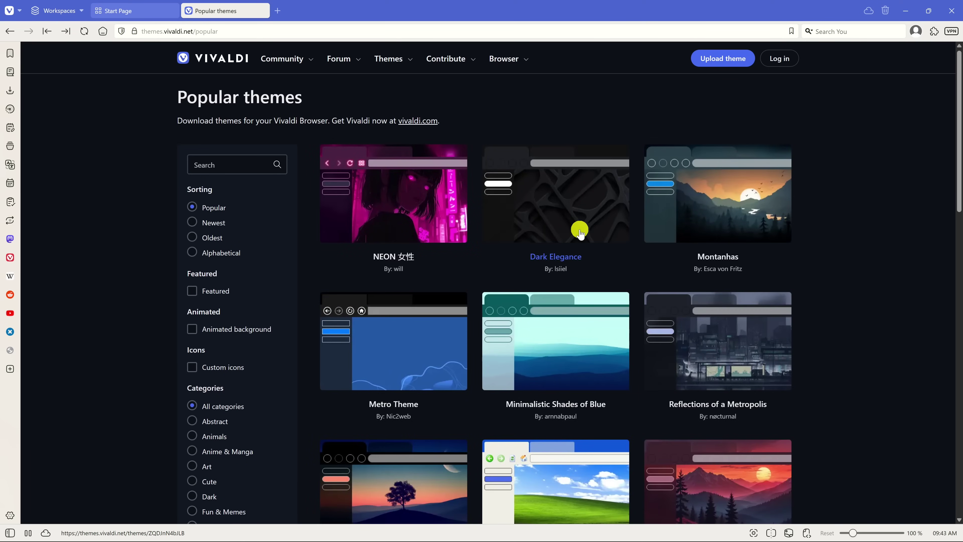
left_click(579, 232)
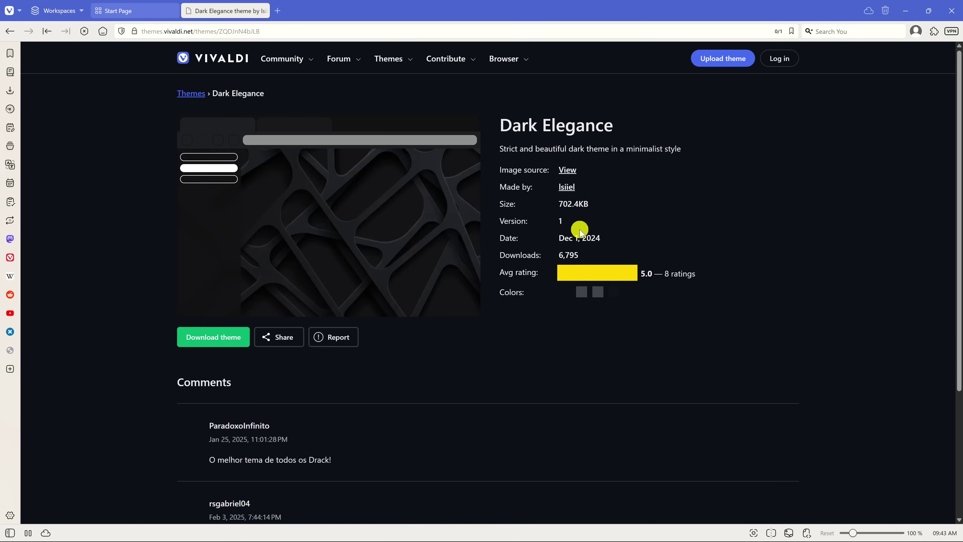
left_click(222, 338)
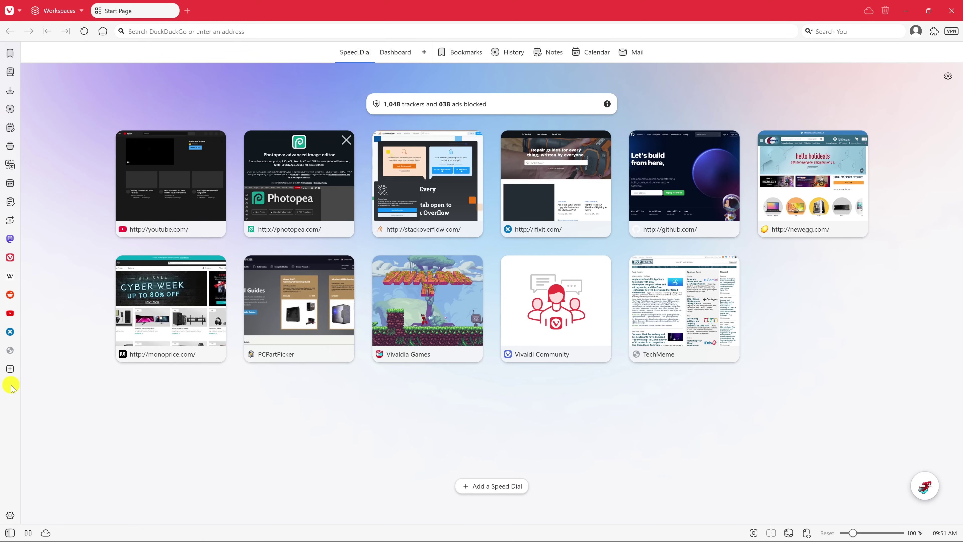
In Settings > Panel, set Panel Position to Right Side, then back to Left Side
left_click(9, 11)
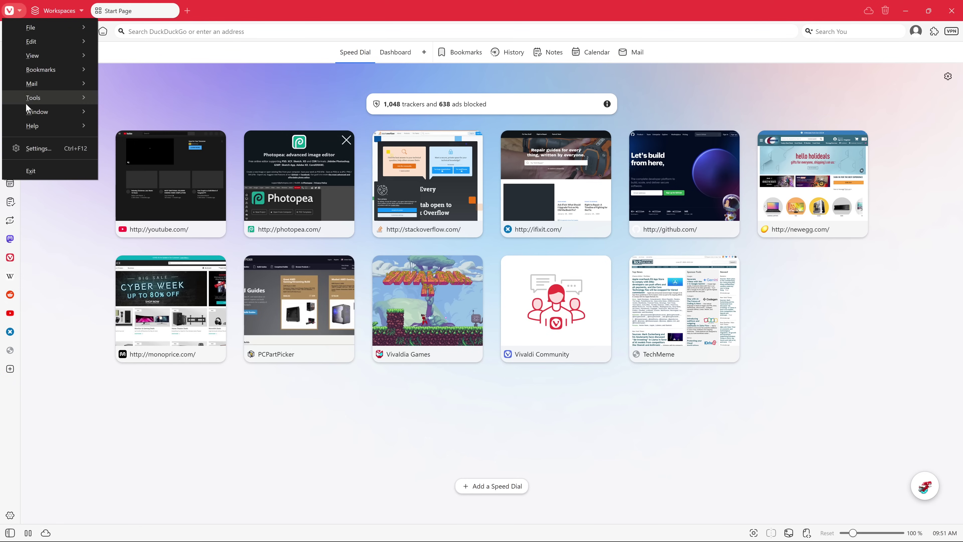
left_click(32, 147)
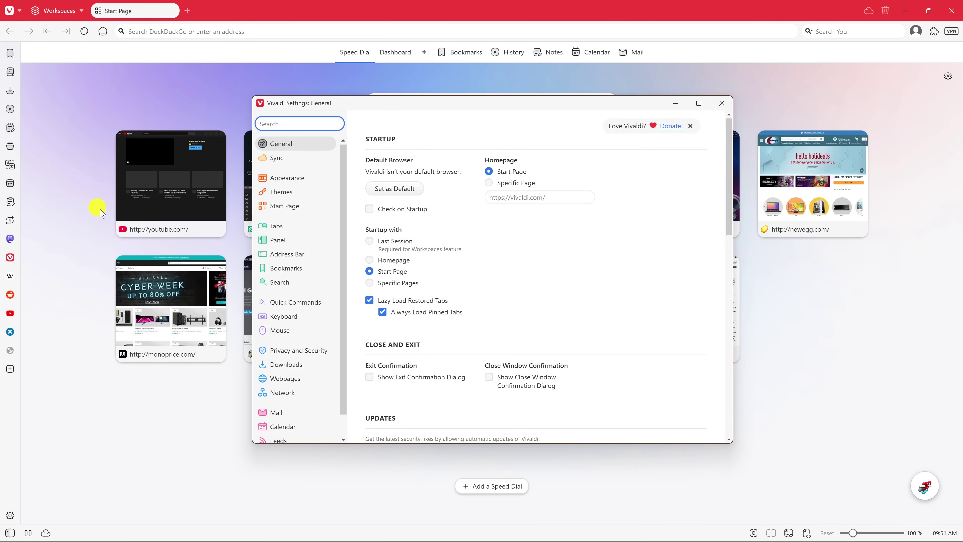
left_click(295, 241)
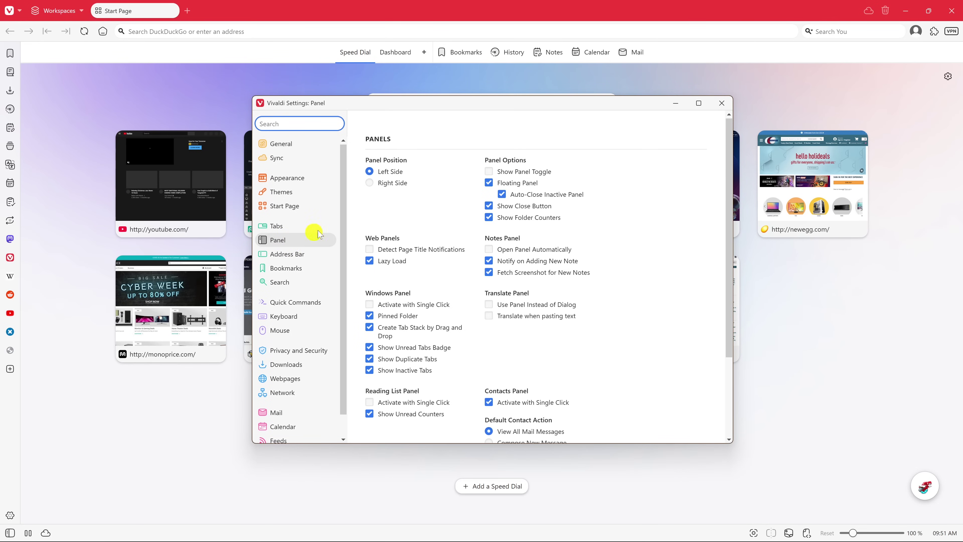
left_click(370, 184)
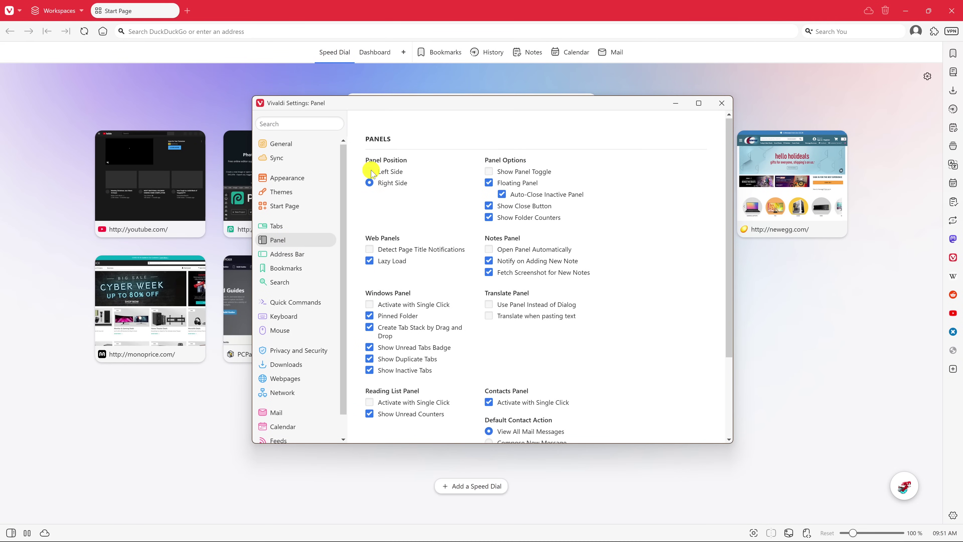
left_click(371, 172)
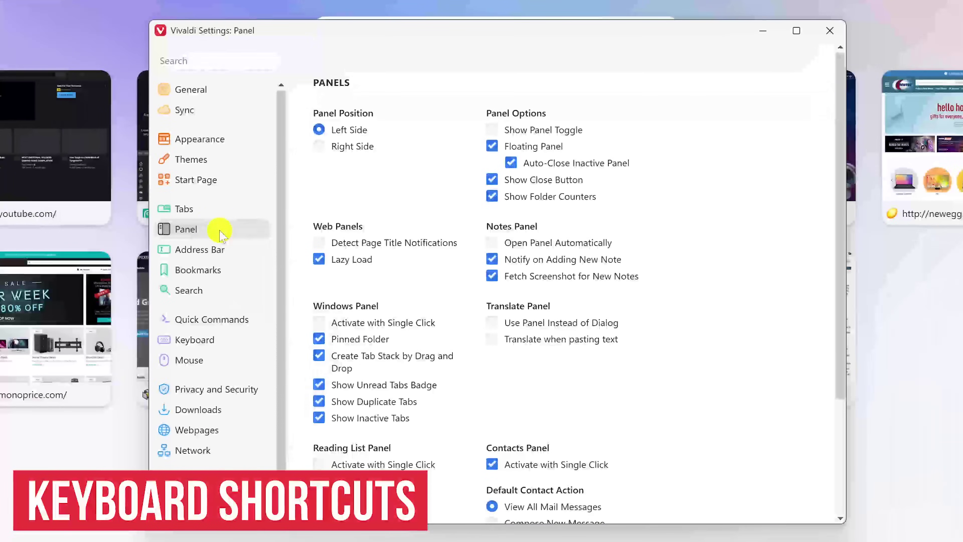
On the Keyboard settings page, scroll the shortcuts and expand the View and Tab sections
left_click(211, 341)
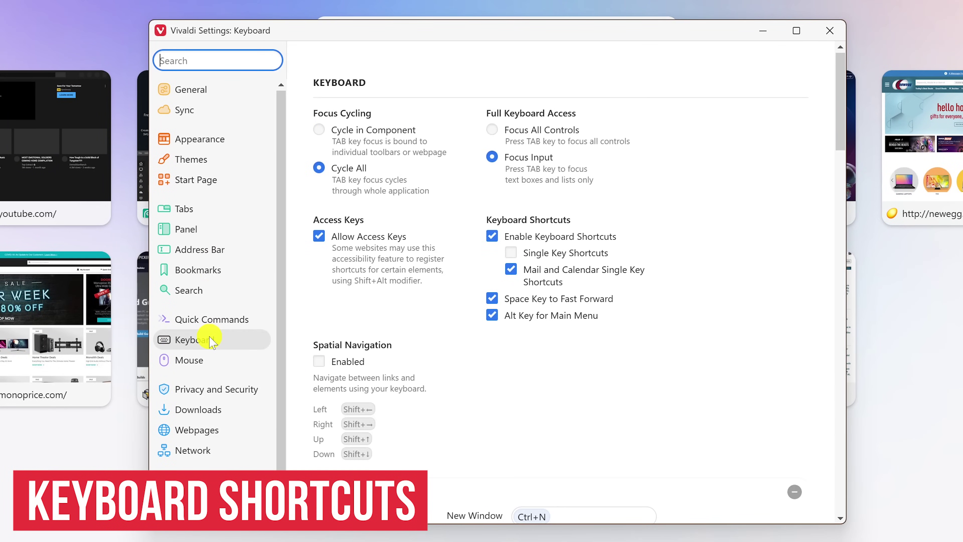
scroll(294, 319, "down", 10)
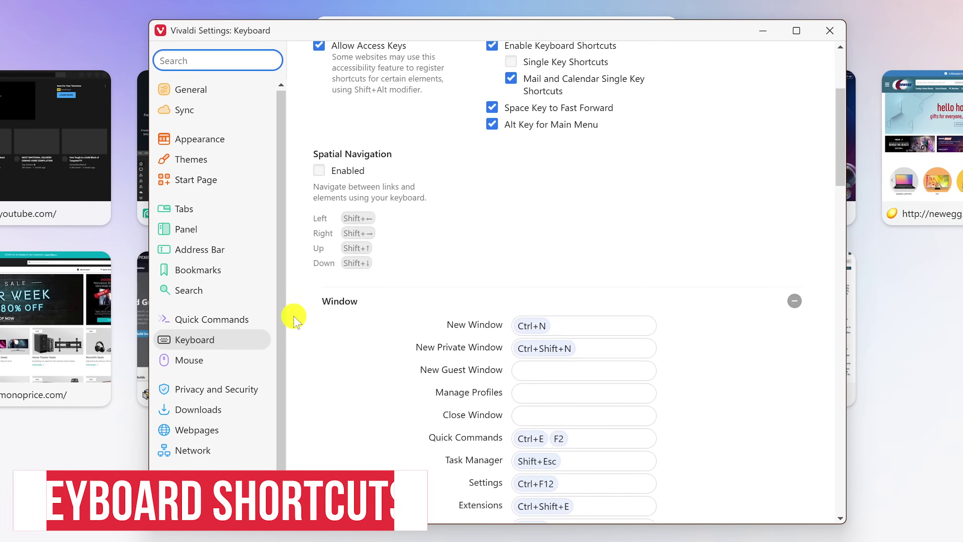
scroll(294, 319, "down", 10)
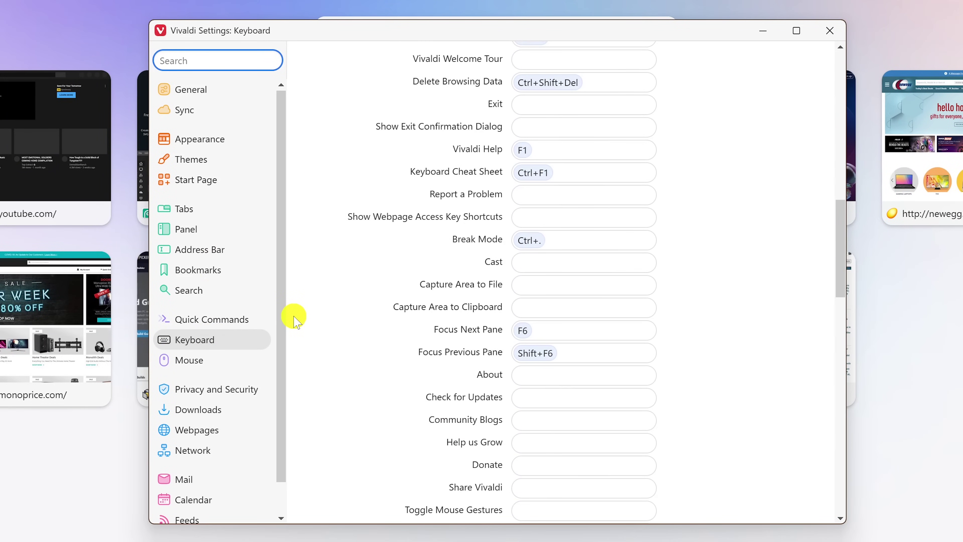
scroll(294, 319, "down", 15)
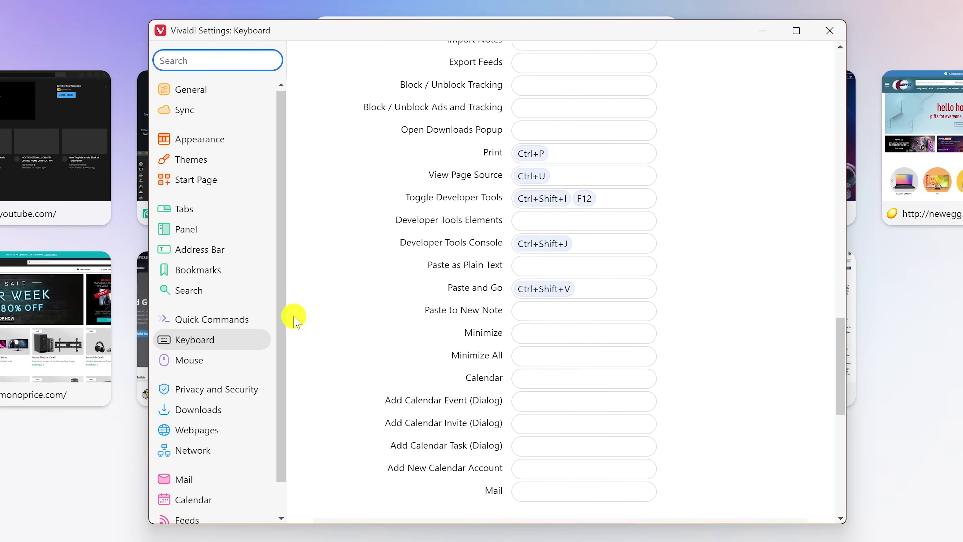
scroll(292, 317, "down", 8)
scroll(292, 318, "up", 2)
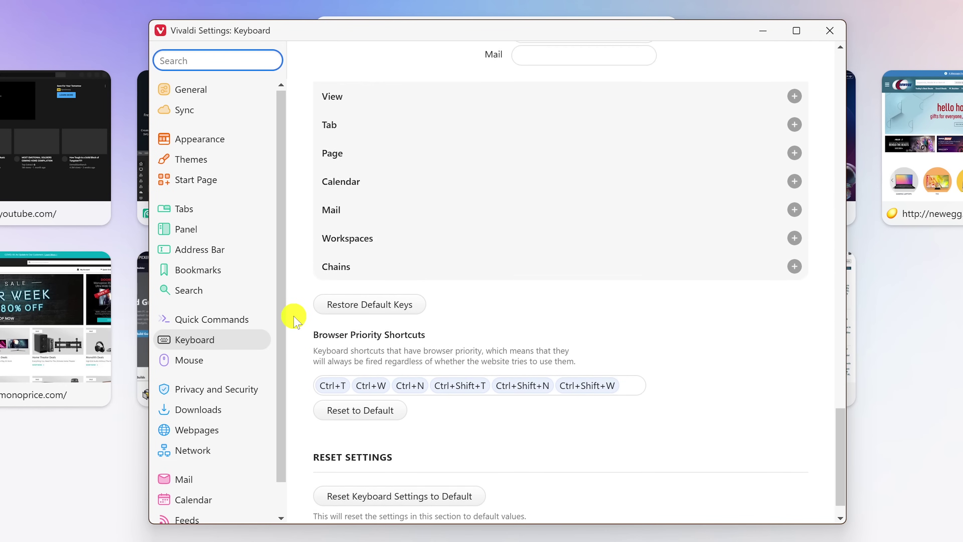
left_click(794, 123)
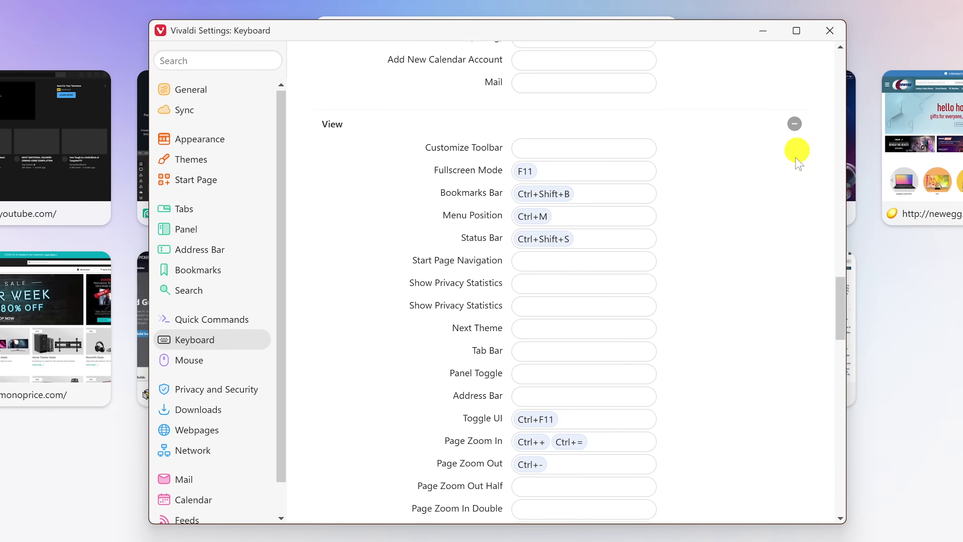
scroll(790, 205, "down", 8)
scroll(782, 218, "down", 15)
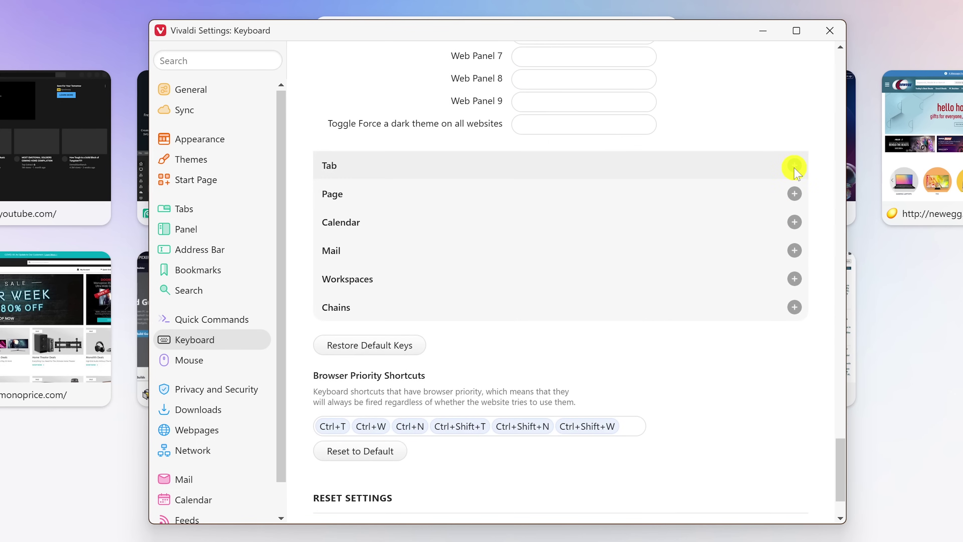
left_click(794, 167)
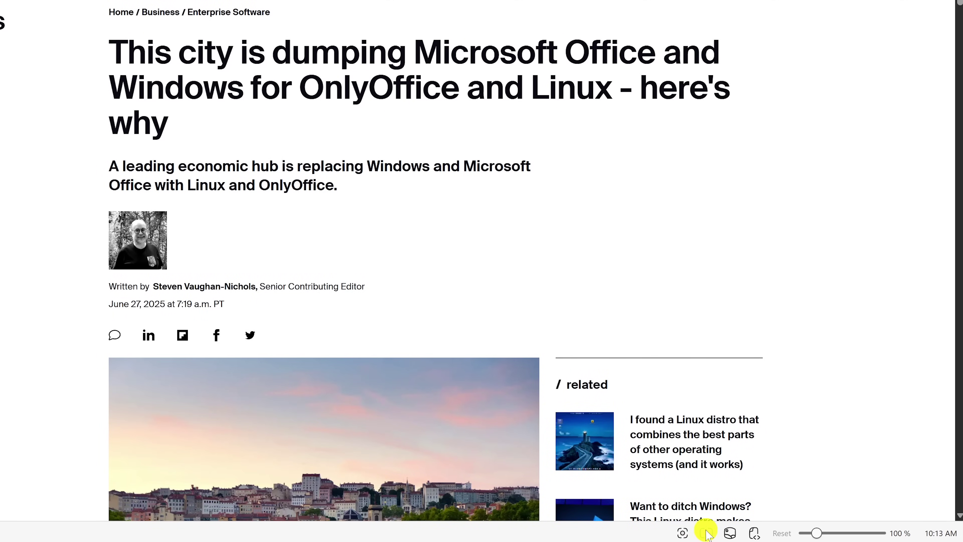
With Capture Page output set to Save as PNG, capture the selected headline and subtitle region
left_click(683, 533)
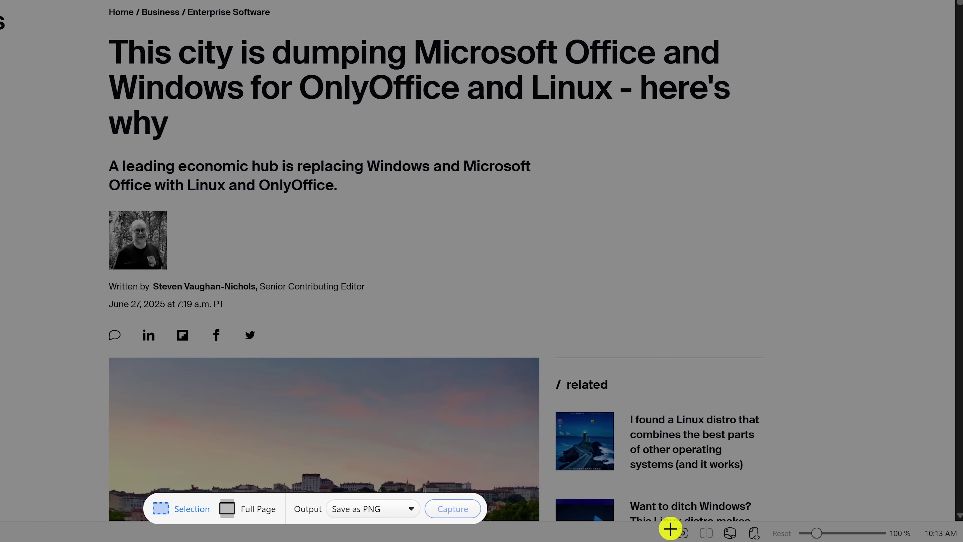
left_click(412, 510)
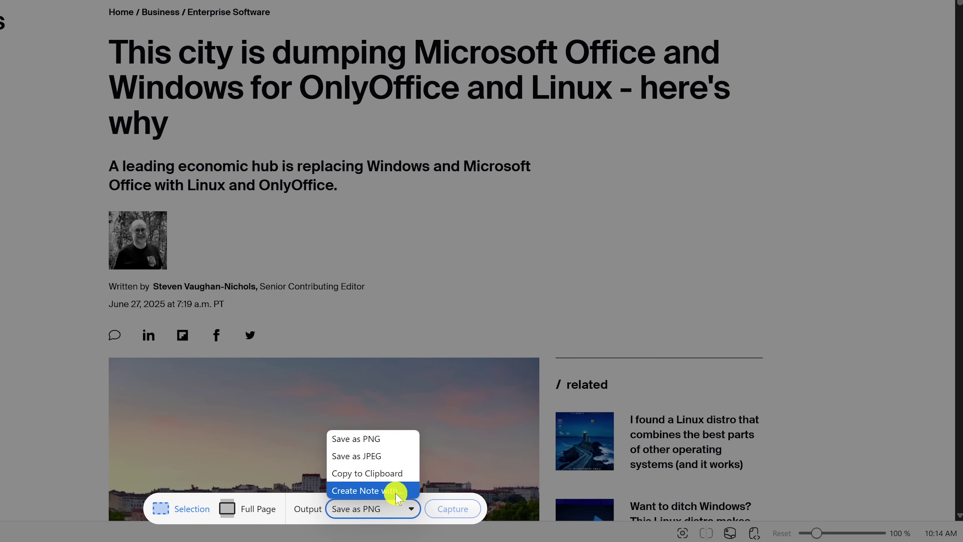
left_click(392, 440)
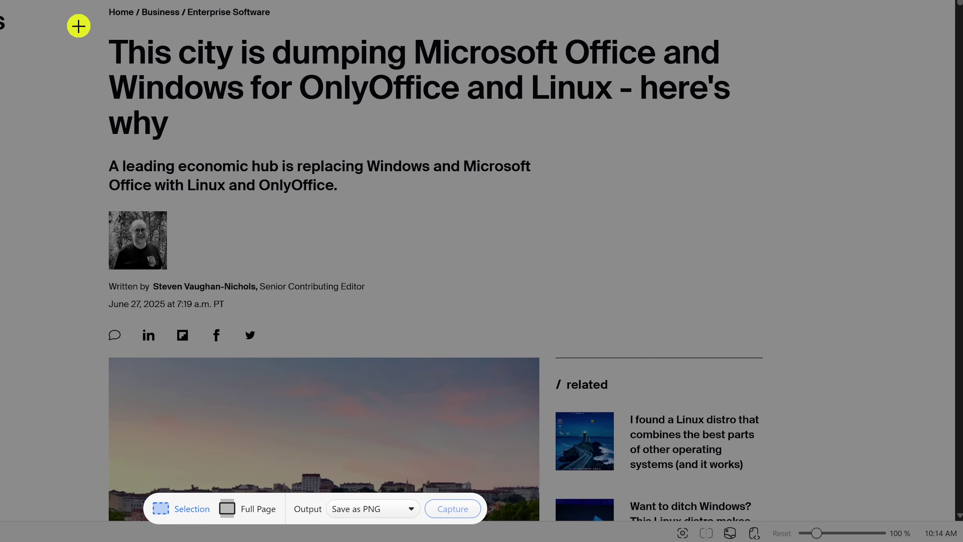
left_click_drag(78, 19, 780, 202)
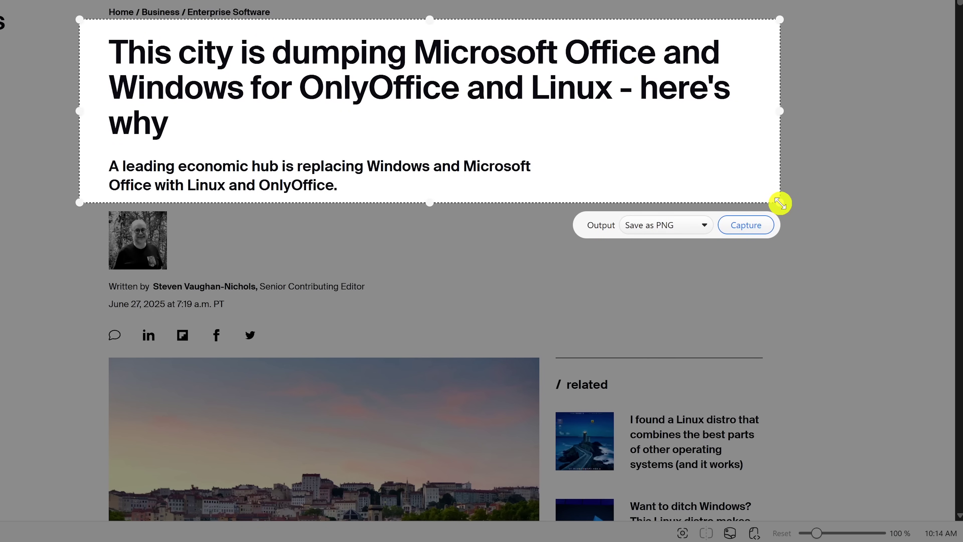
left_click(746, 226)
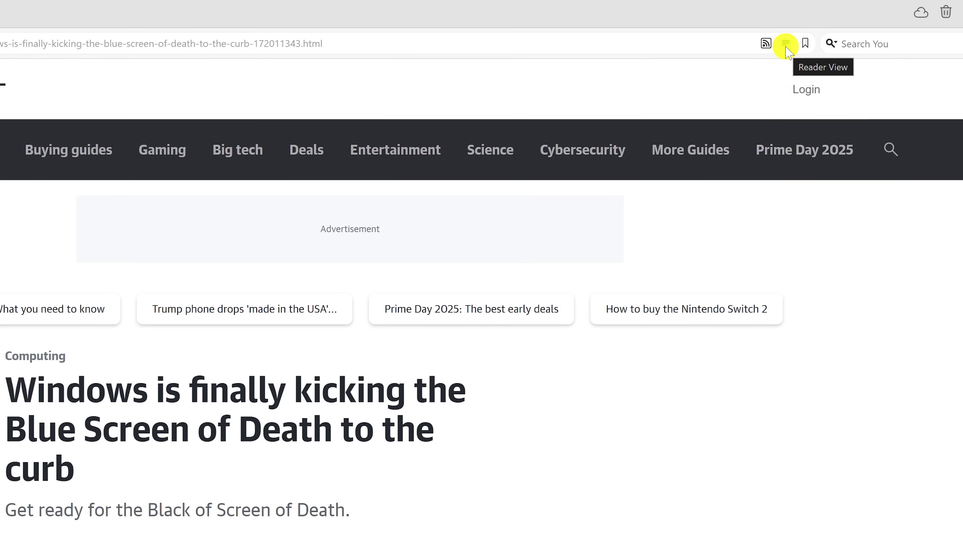
Switch the Blue Screen of Death article to Reader View with the dark reader theme
left_click(786, 44)
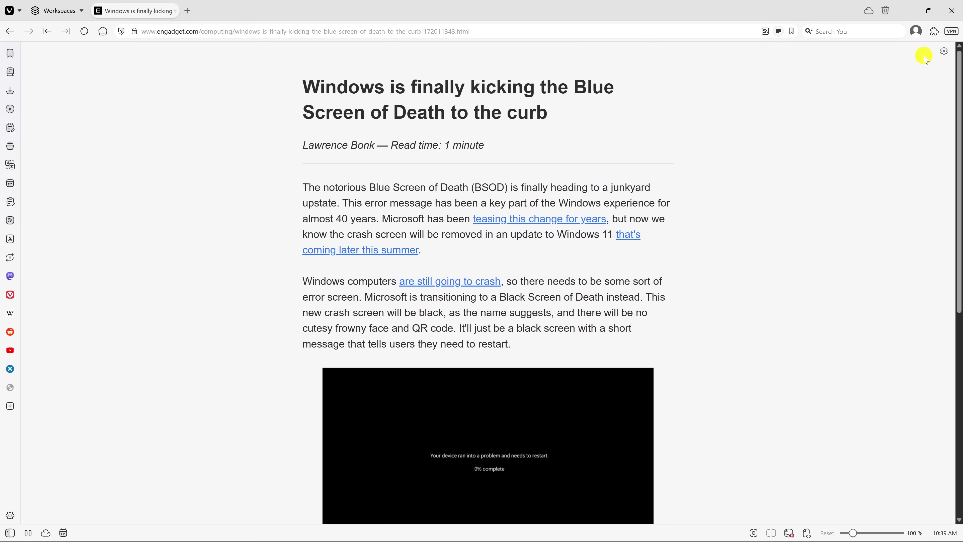
left_click(945, 53)
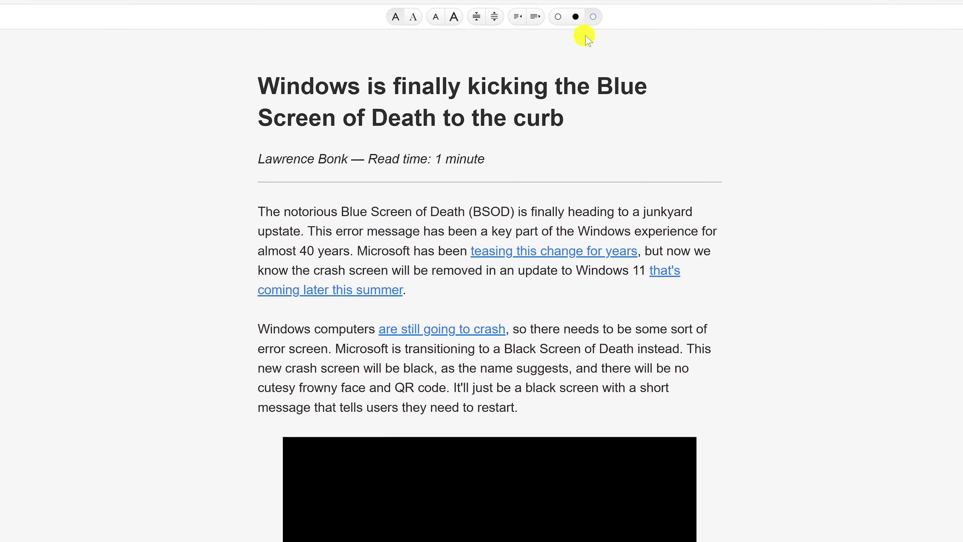
left_click(594, 18)
left_click(575, 17)
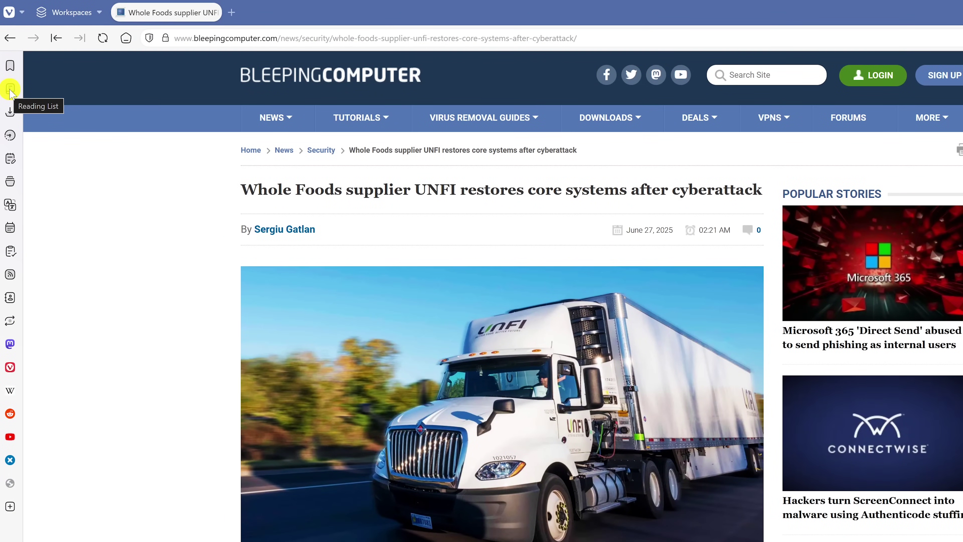
Add the UNFI article to the Reading List panel and mark its entry as read
left_click(10, 90)
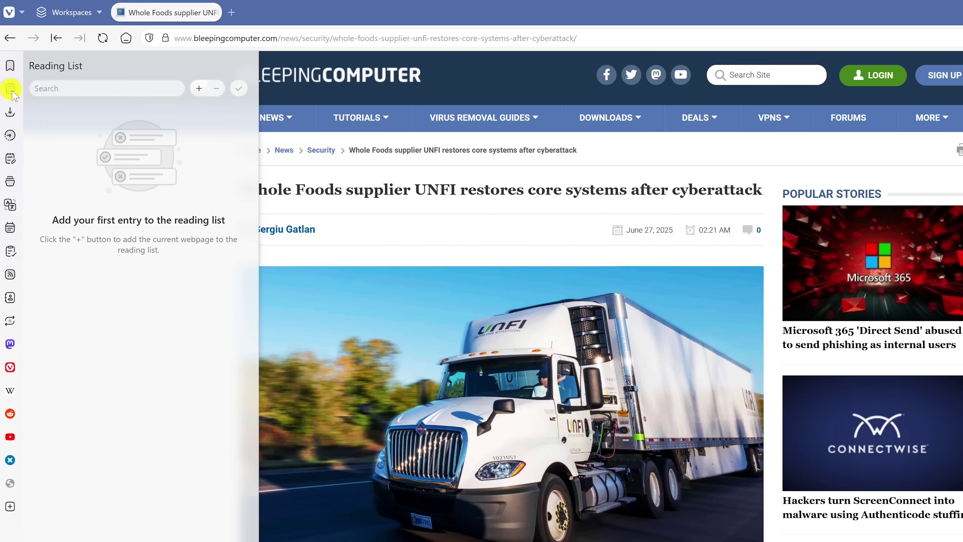
left_click(200, 89)
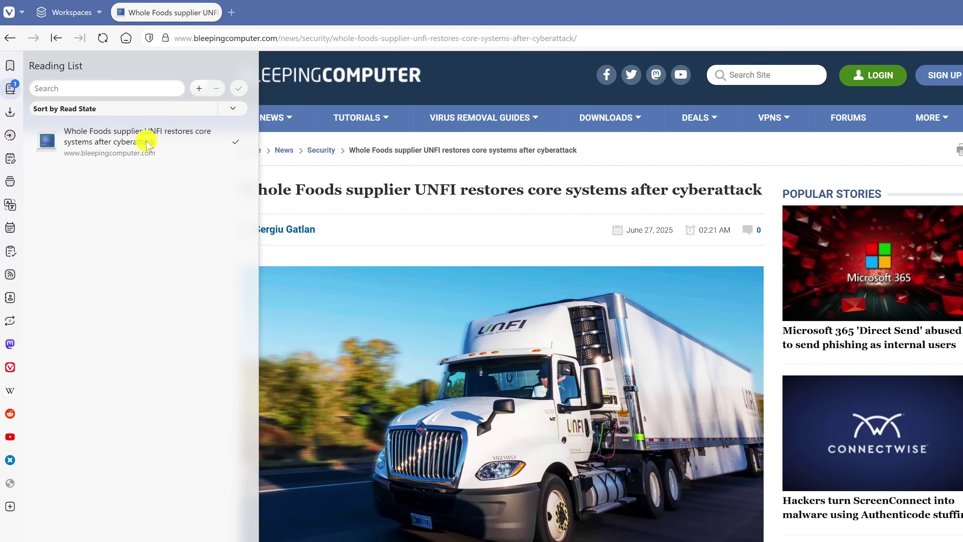
left_click(142, 150)
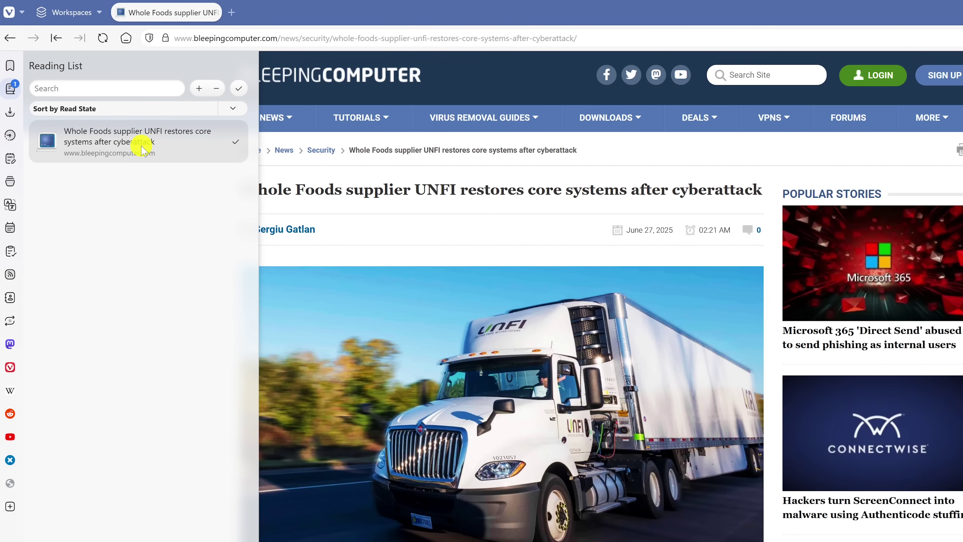
right_click(143, 150)
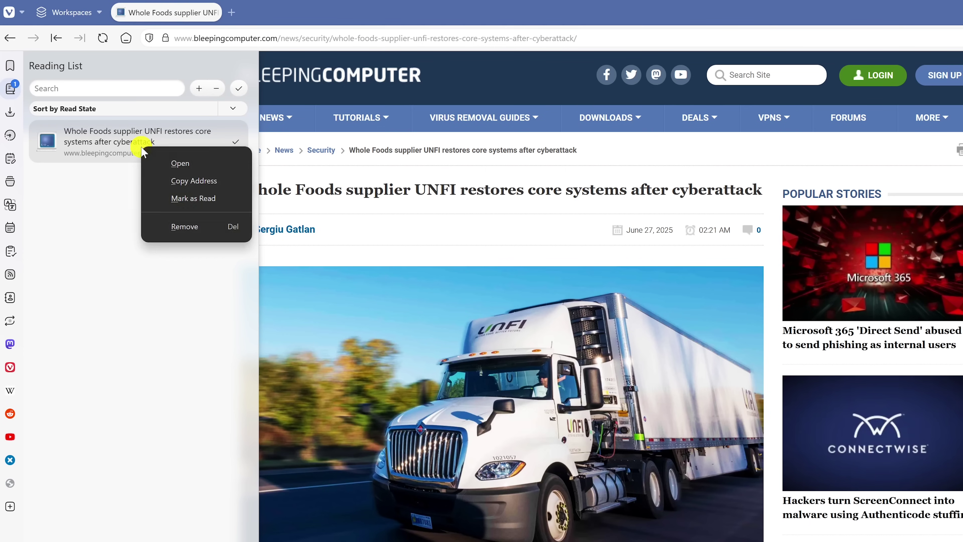
left_click(200, 199)
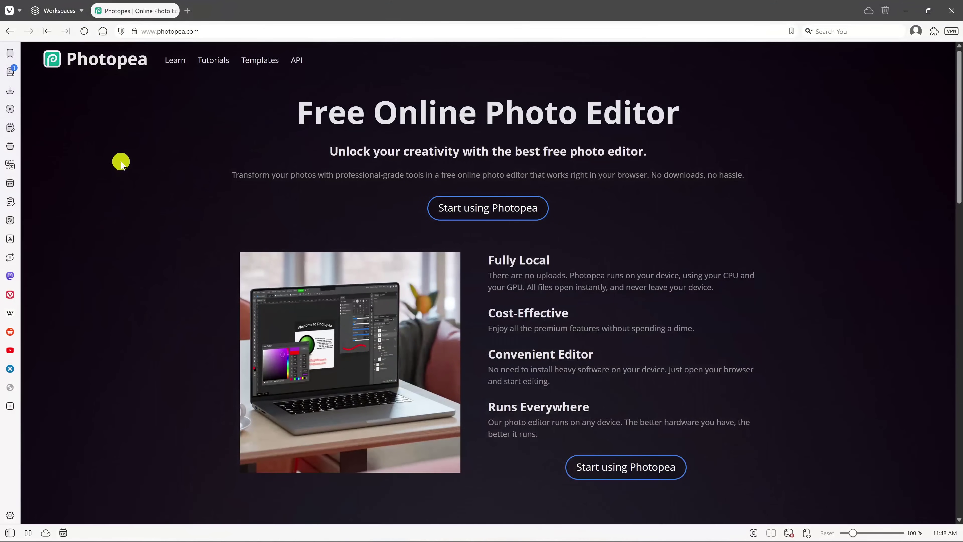
View Vivaldi Social, Wikipedia, Reddit and YouTube panels, widen YouTube, and add Photopea as a web panel
left_click(10, 294)
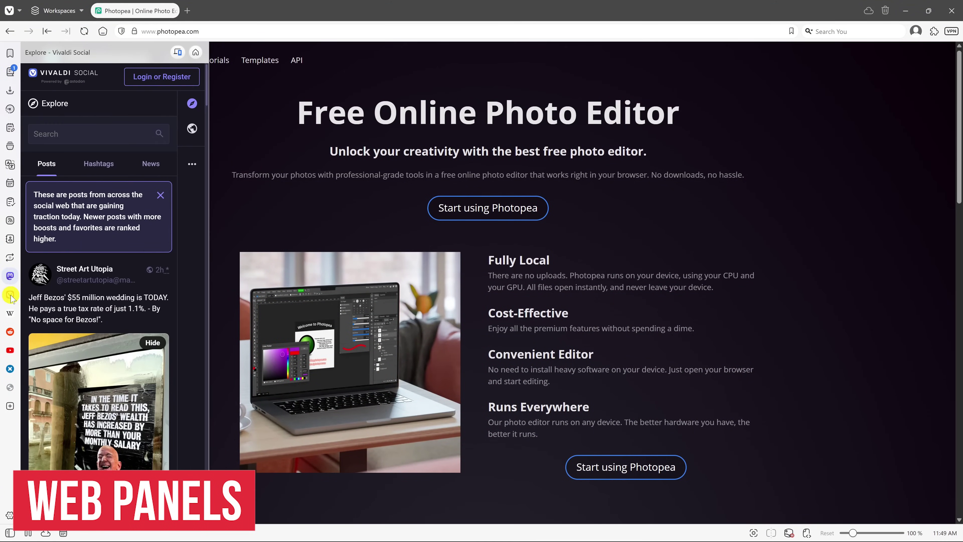
left_click(10, 314)
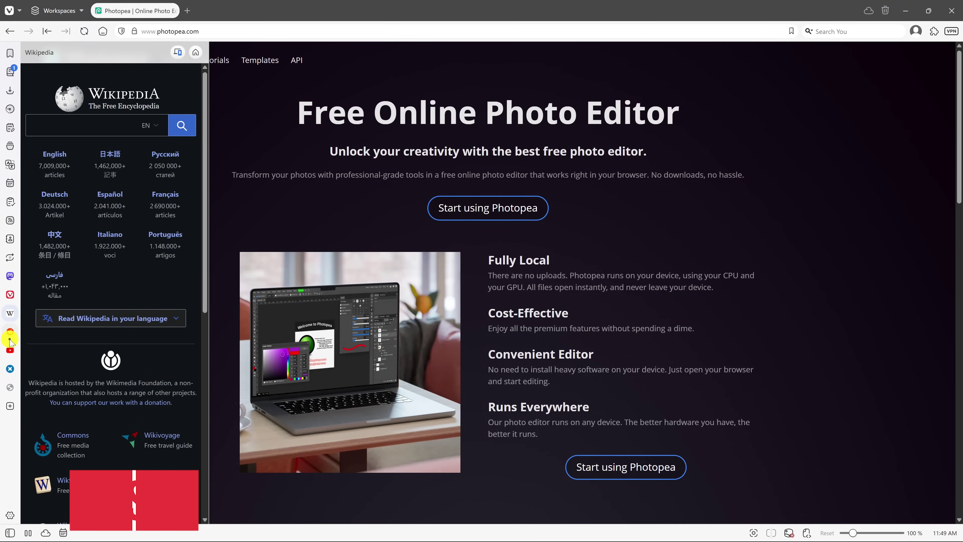
left_click(11, 337)
left_click(11, 349)
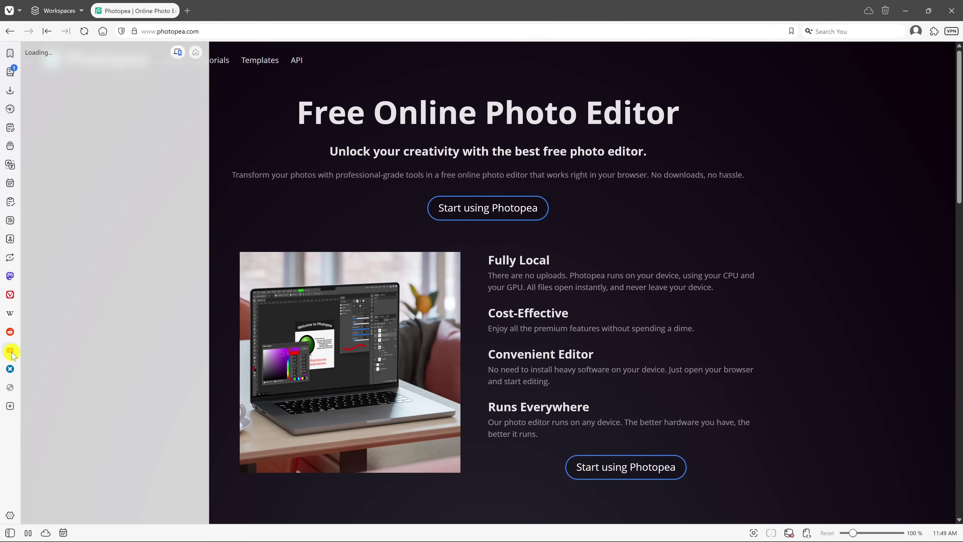
mouse_move(209, 364)
left_mouse_down()
mouse_move(329, 360)
mouse_move(220, 373)
left_mouse_up()
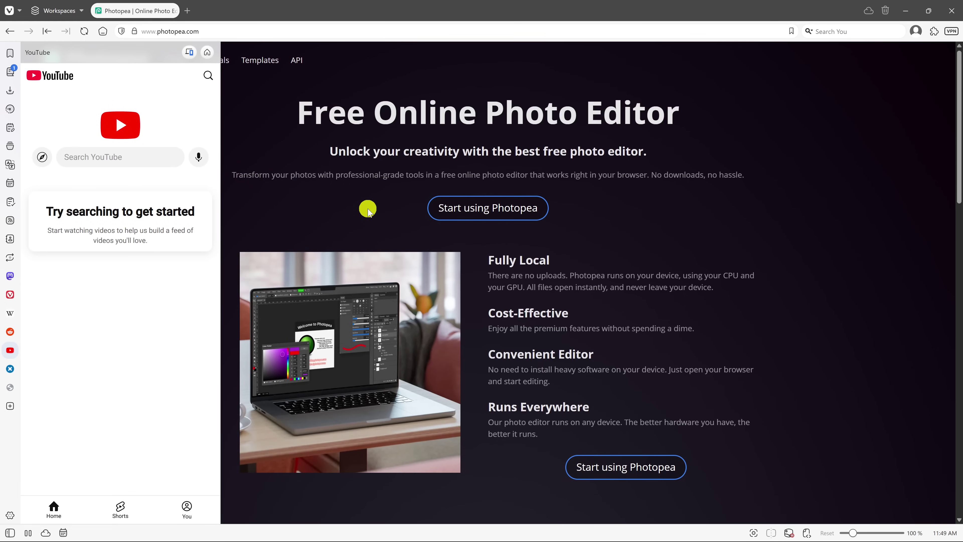
right_click(368, 212)
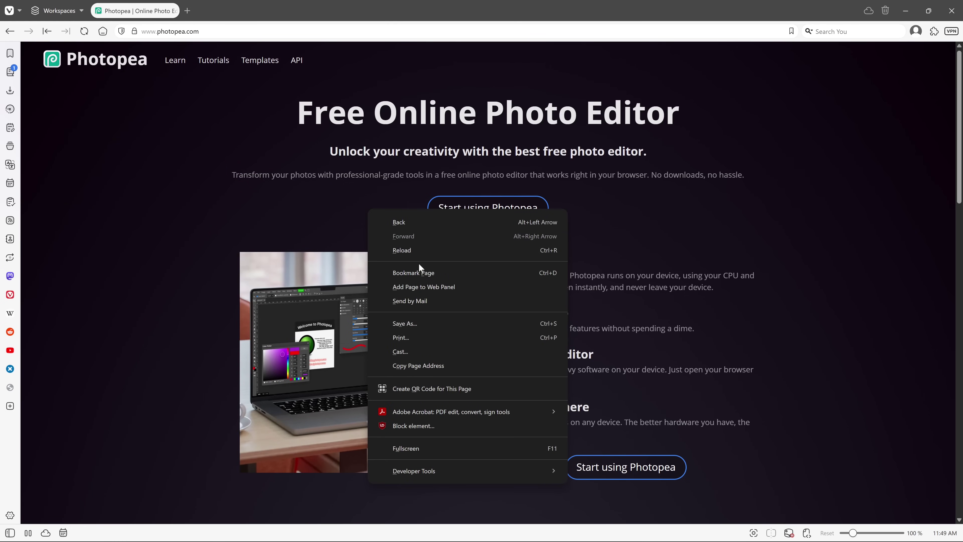
left_click(422, 286)
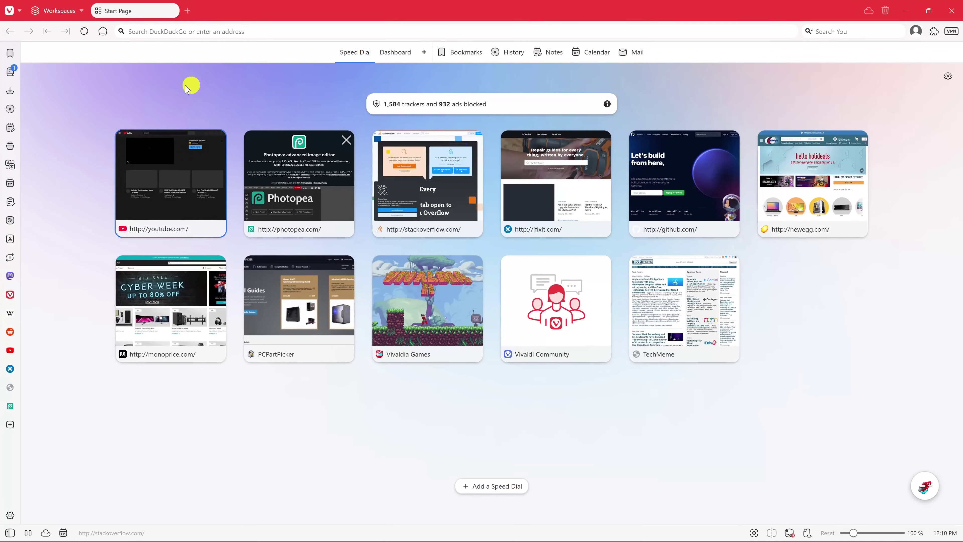
Open Tools > Extensions to see installed extensions, then go to the Chrome Web Store listings
left_click(20, 12)
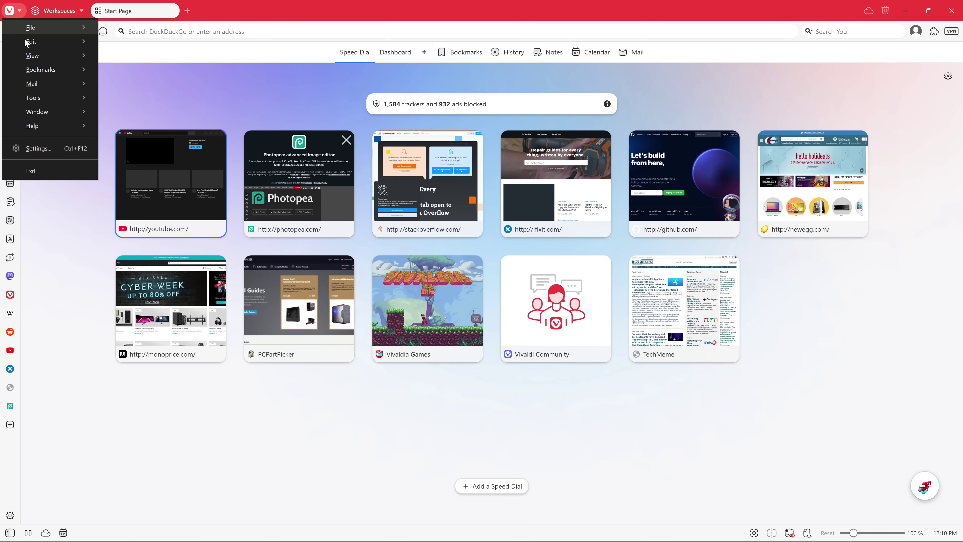
mouse_move(50, 97)
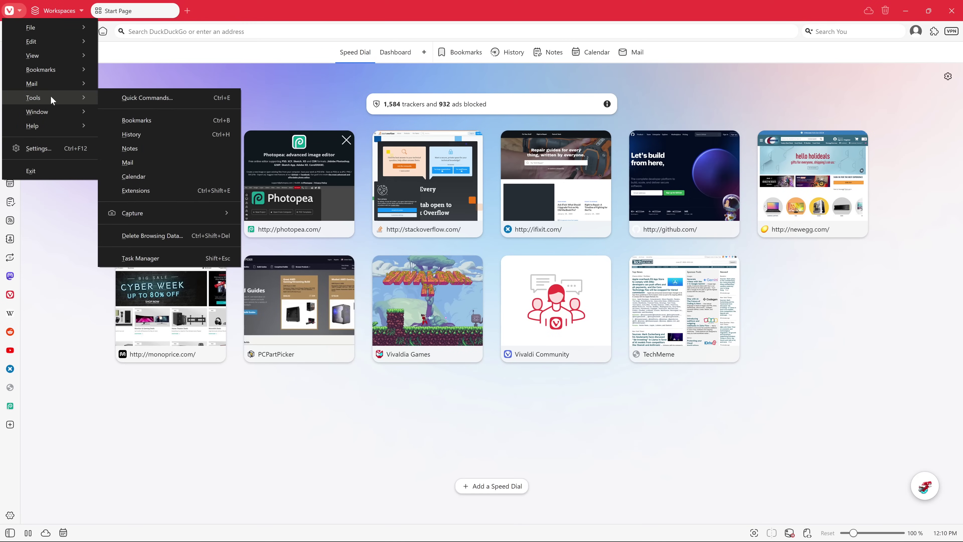
left_click(146, 189)
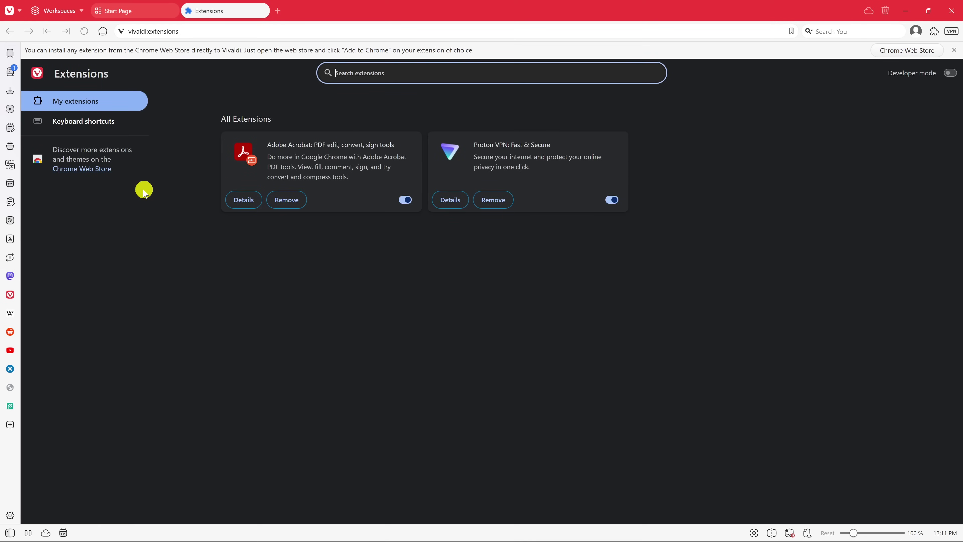
left_click(79, 170)
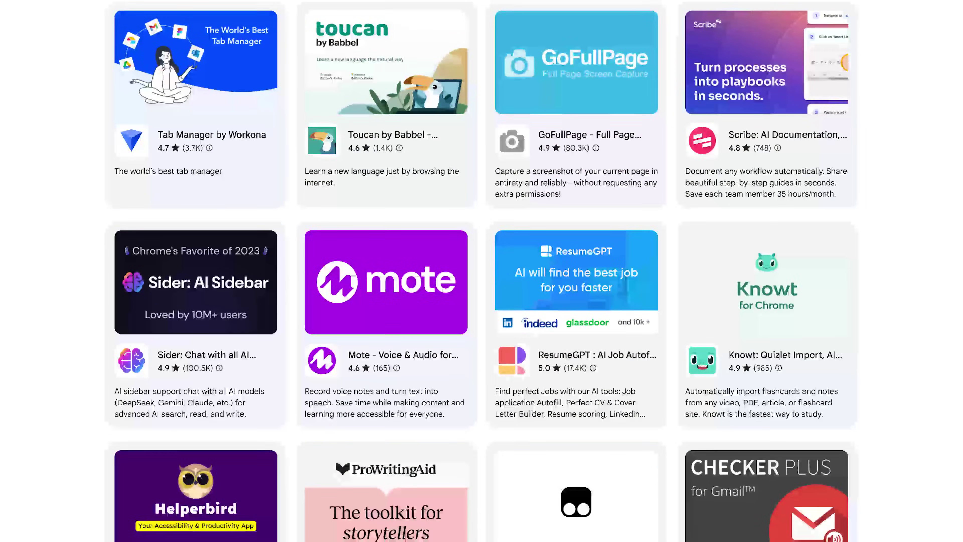